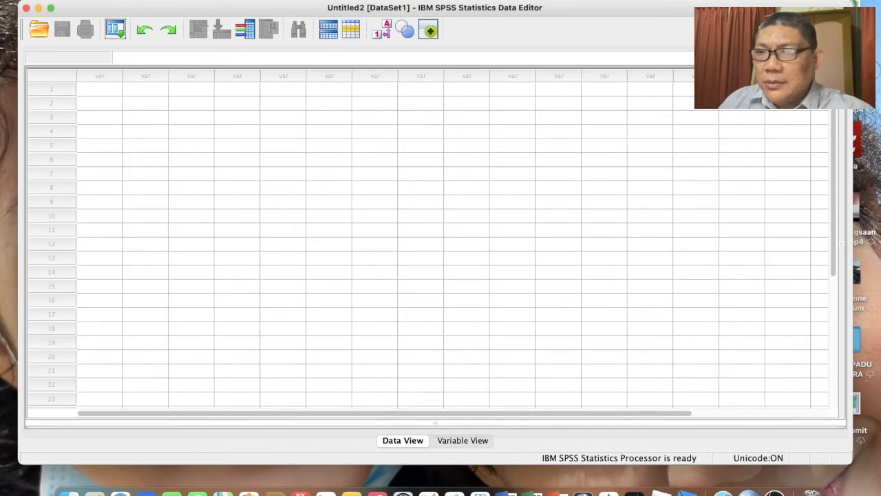
Step: Switch to the Excel worksheet and copy the questionnaire responses for P1 through P5 in cells B2:F11
key(ctrl+Up)
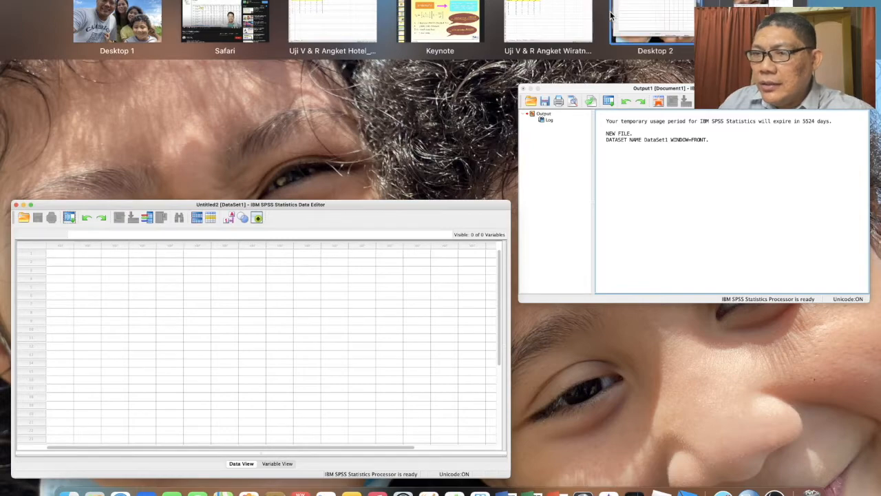
click(629, 26)
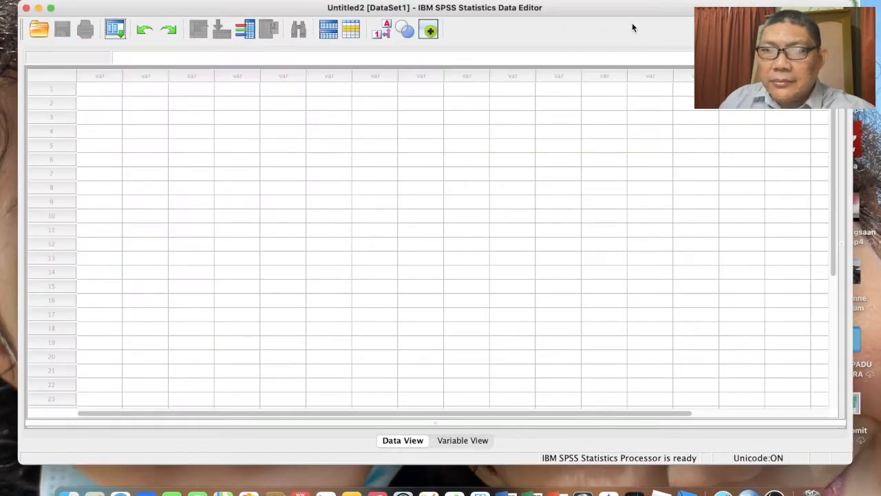
key(ctrl+Left)
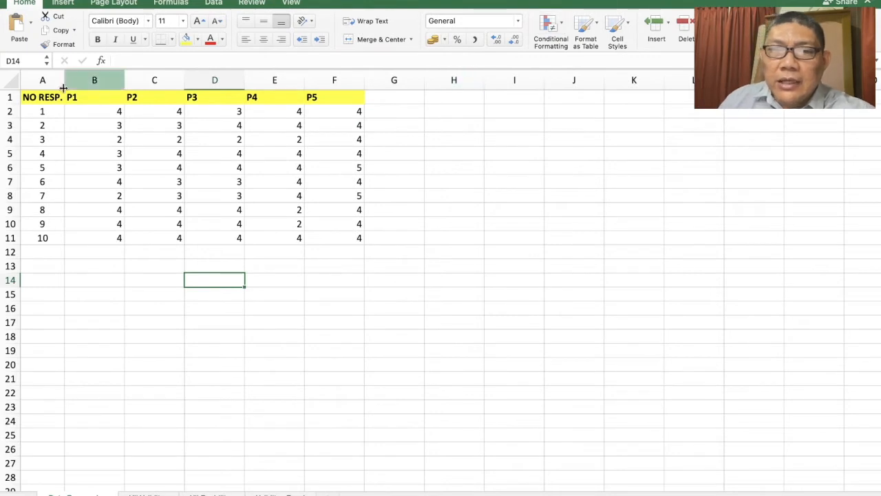
drag(94, 113, 333, 236)
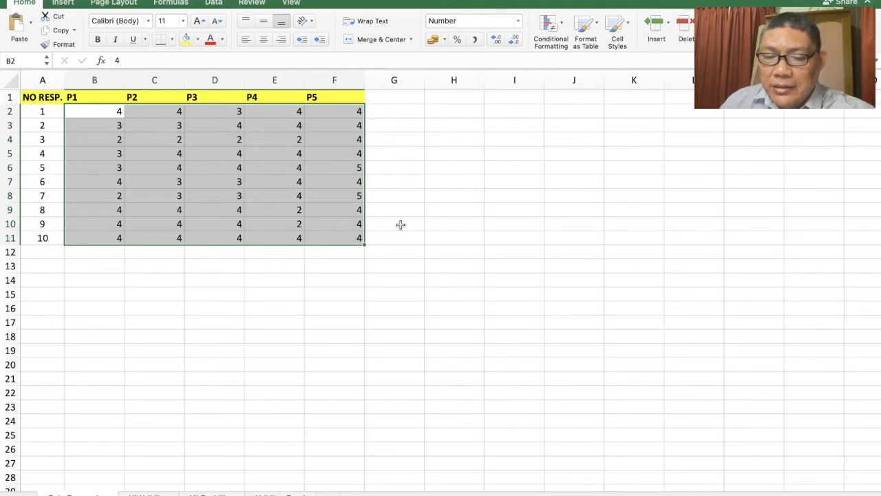
key(super+c)
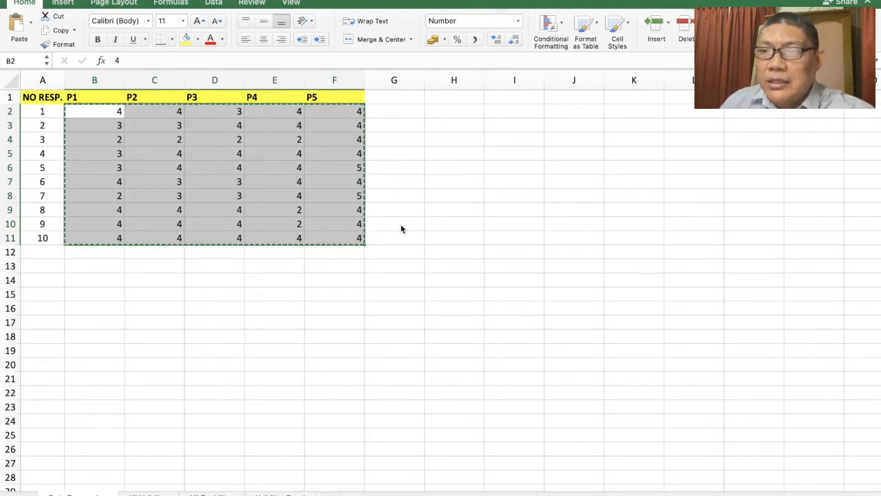
Step: Switch to the SPSS Data Editor and paste the copied responses without variable names, starting at the first variable of case 1
key(super+Tab)
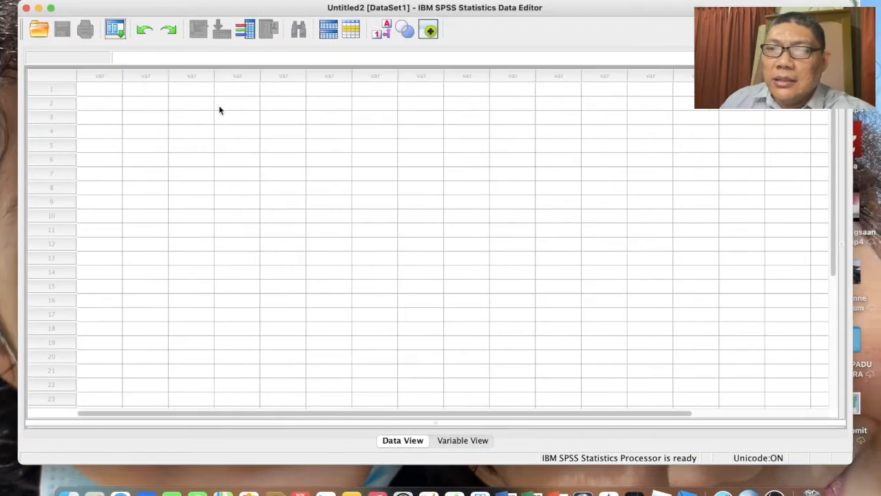
click(106, 88)
click(104, 104)
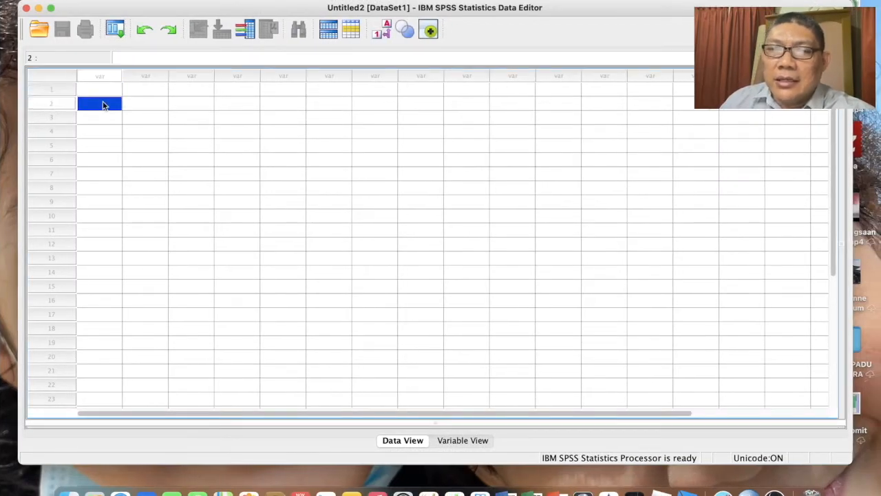
click(101, 92)
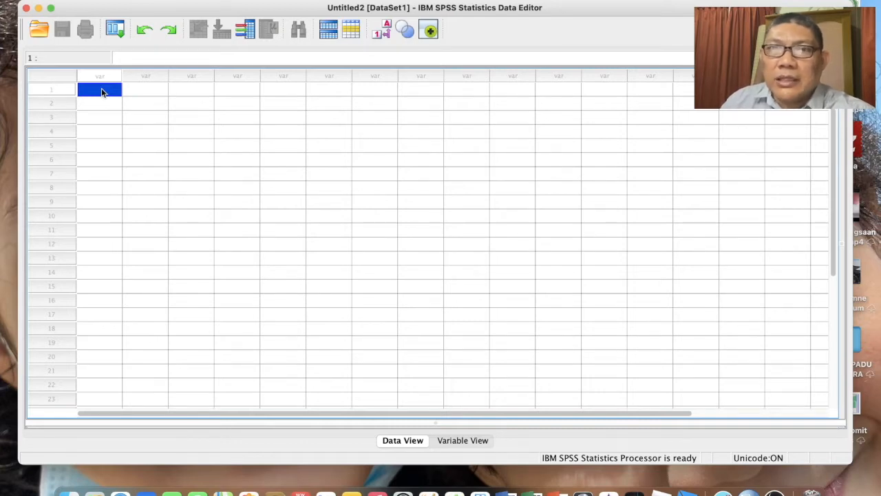
right_click(101, 92)
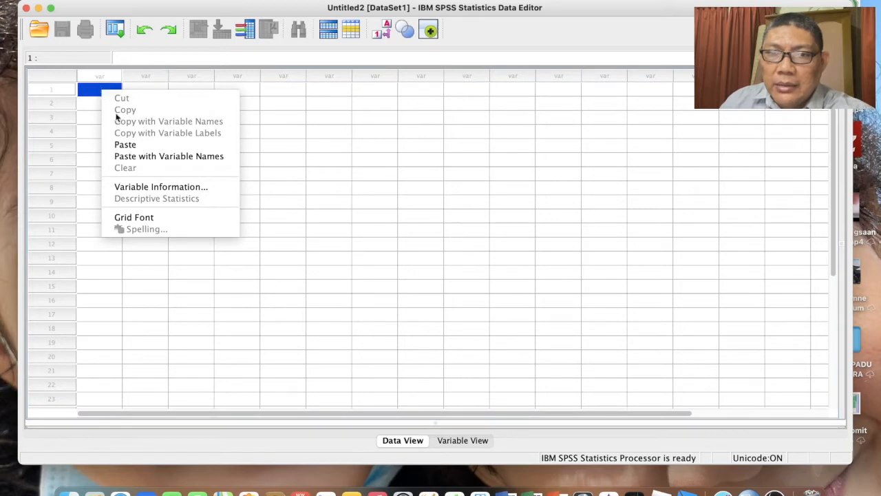
click(133, 145)
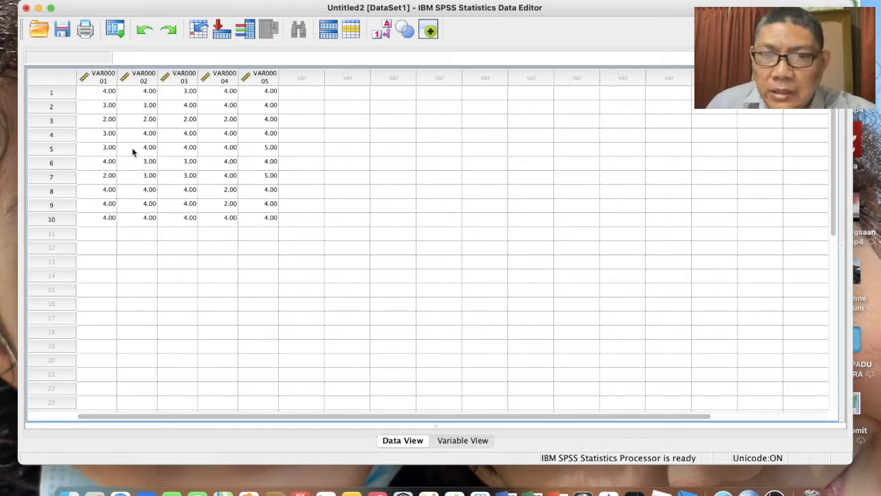
Step: Clear the copy outline and range selection in the Excel worksheet, and return to the SPSS Data Editor
key(ctrl+Left)
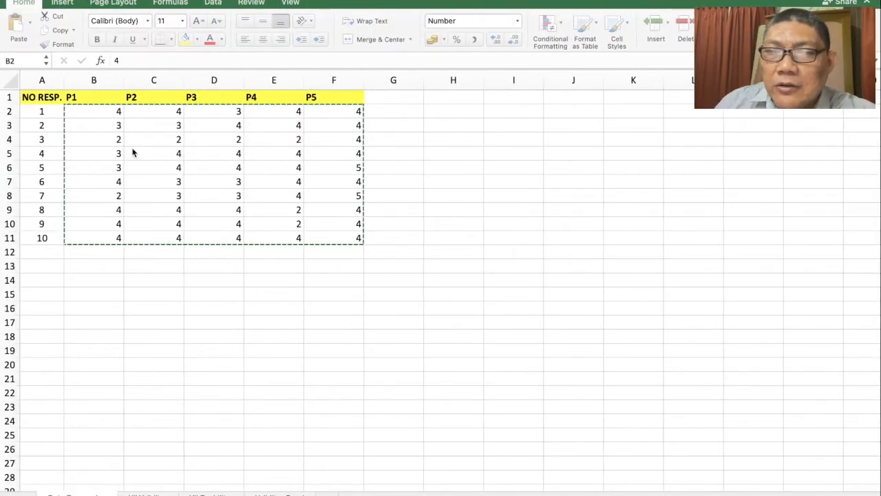
key(Escape)
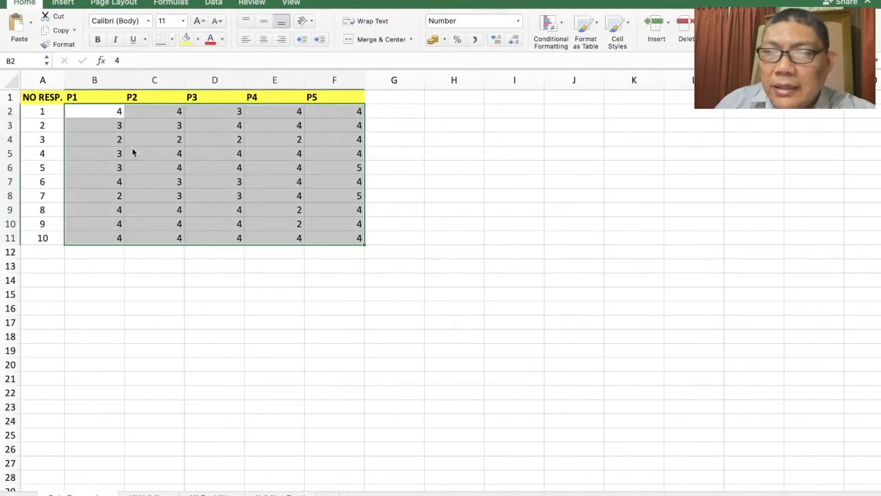
click(153, 250)
key(ctrl+Right)
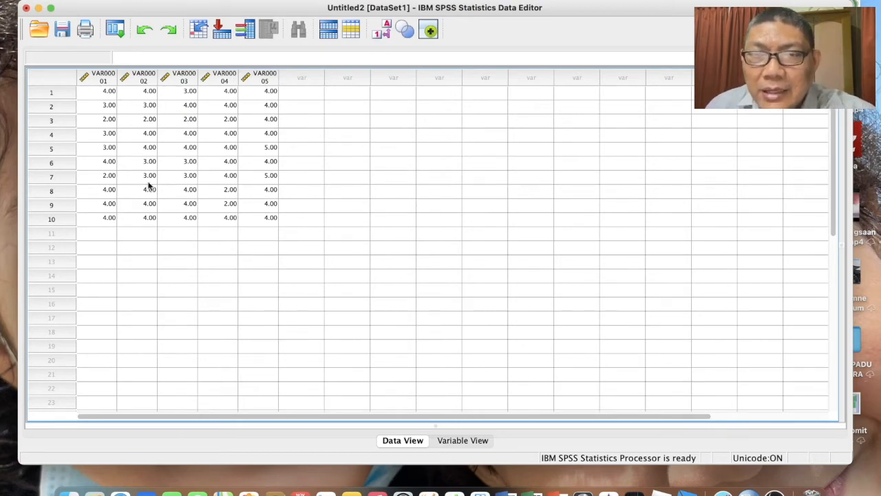
Step: Rename the first variable as P01 in the variable definitions
scroll(451, 393, right, 2)
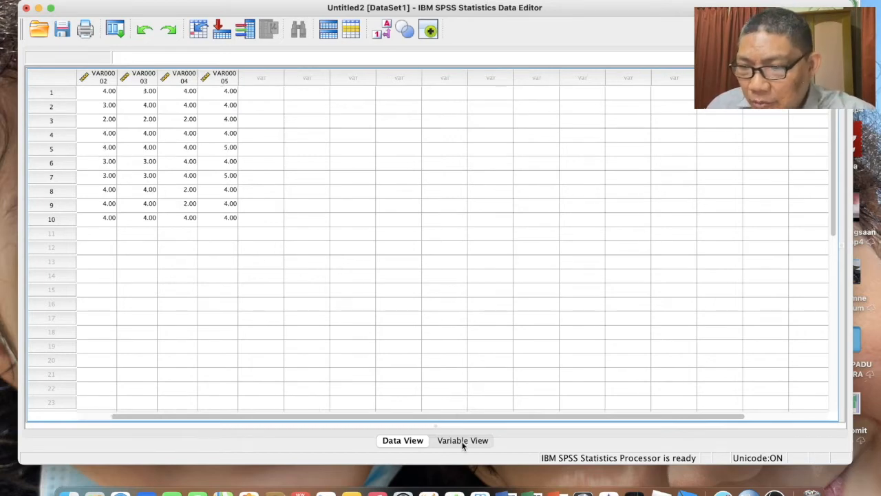
click(463, 440)
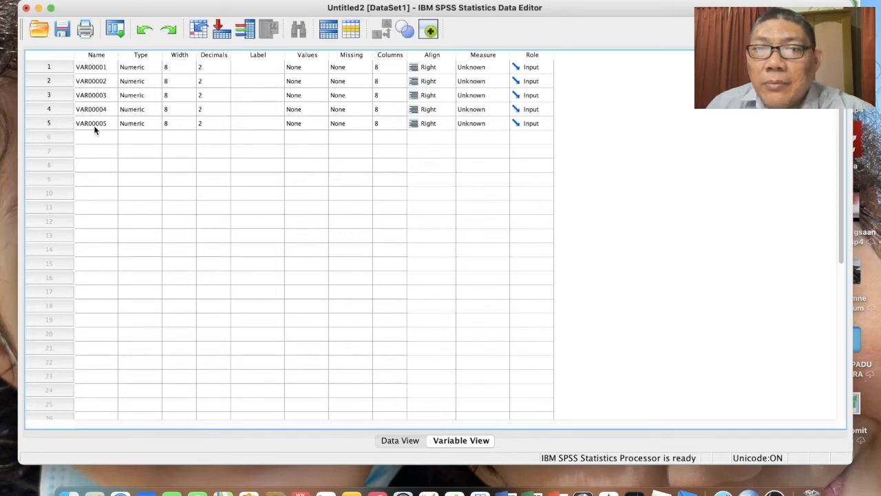
click(97, 67)
double_click(99, 66)
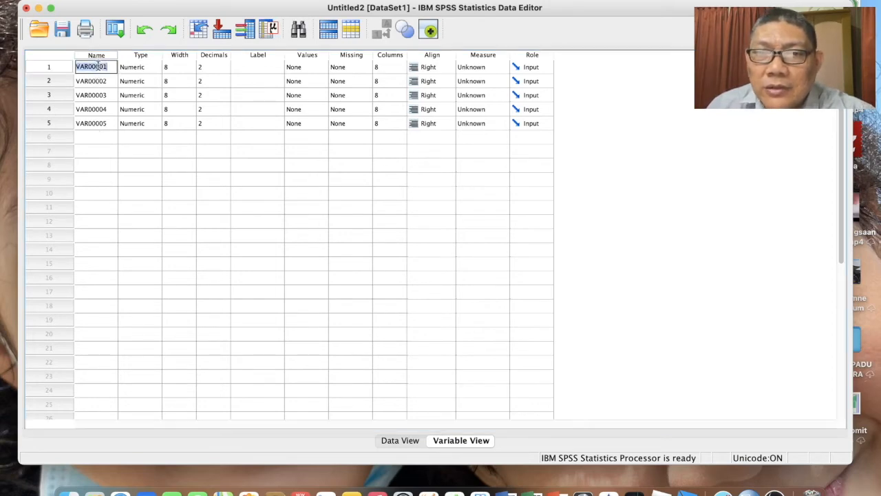
text(P)
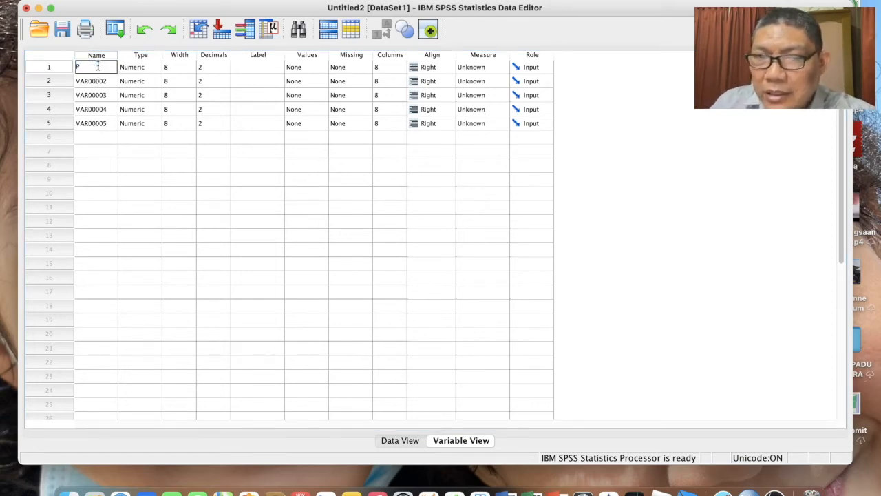
text(r)
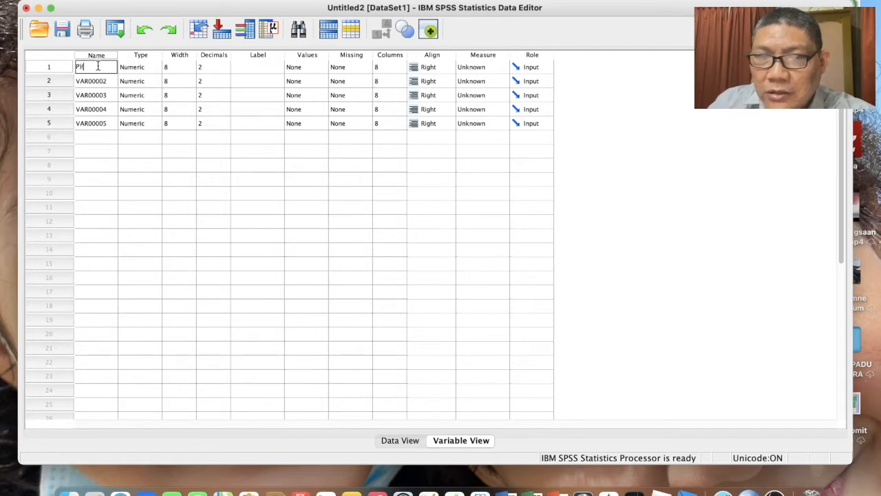
text(1)
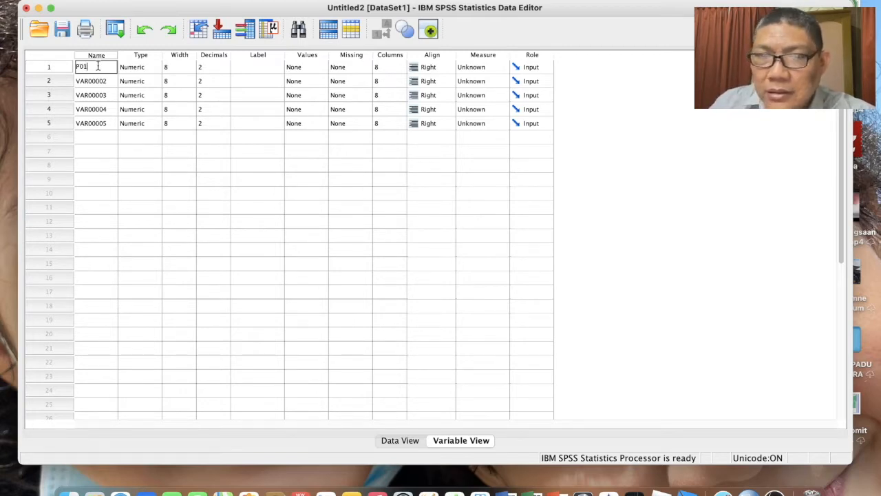
click(98, 81)
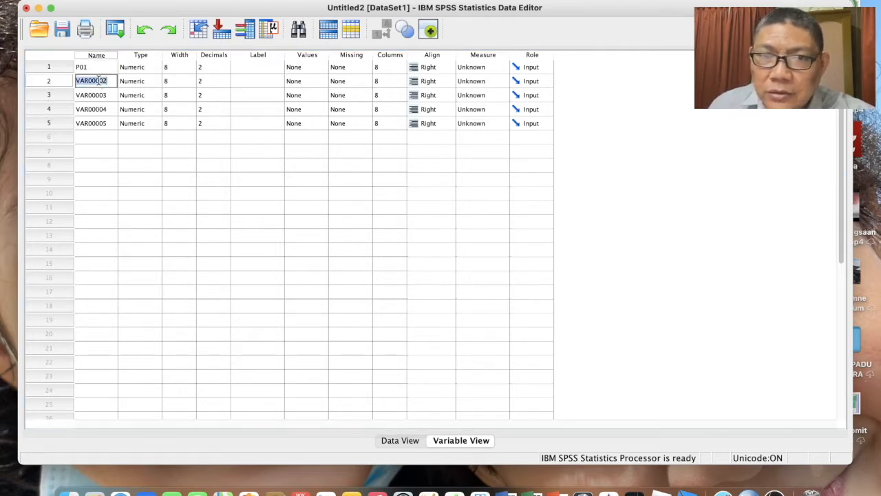
click(110, 83)
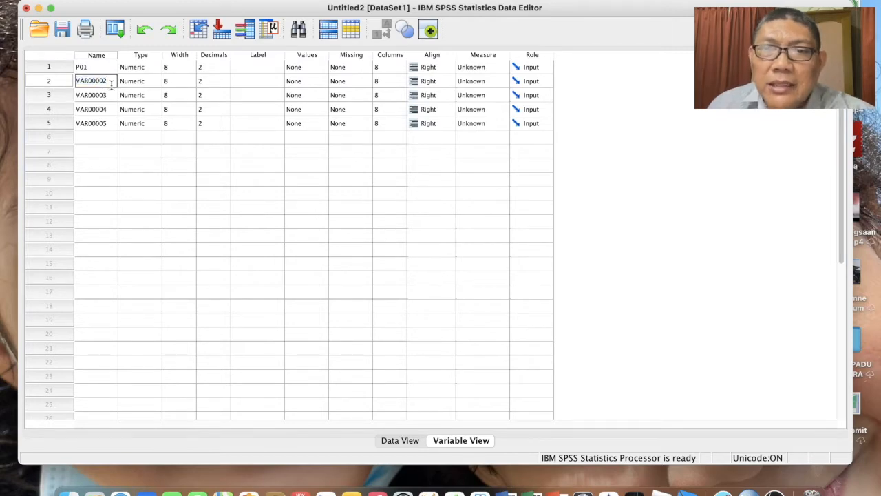
click(94, 68)
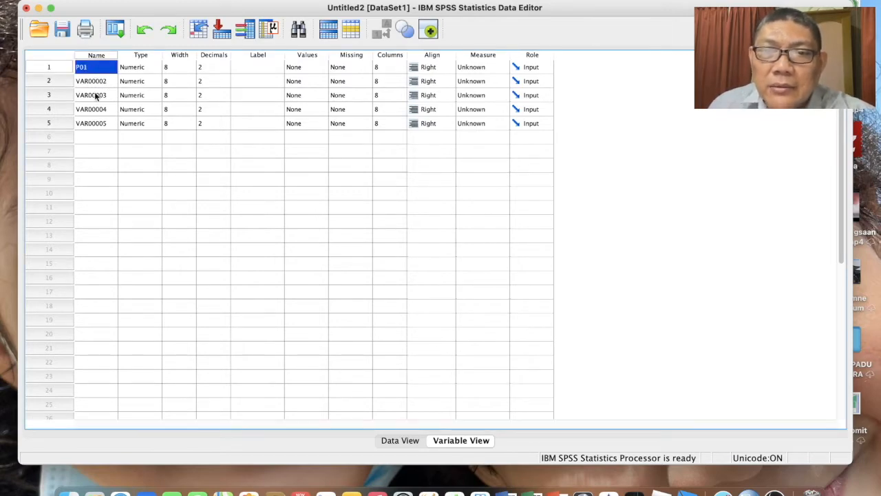
click(98, 82)
click(97, 99)
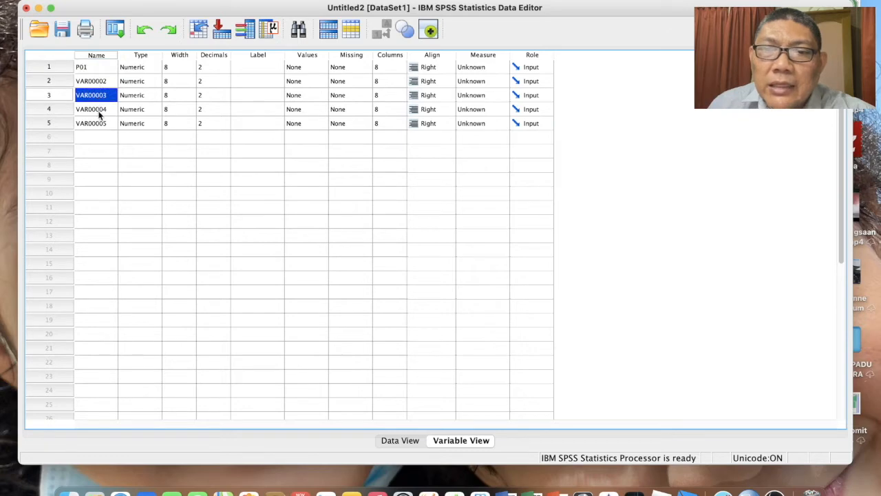
click(100, 110)
click(101, 124)
click(100, 110)
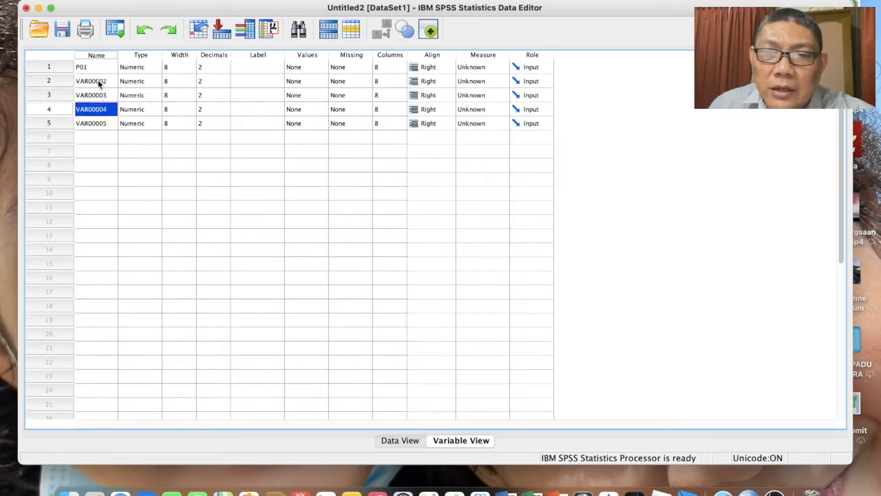
click(100, 83)
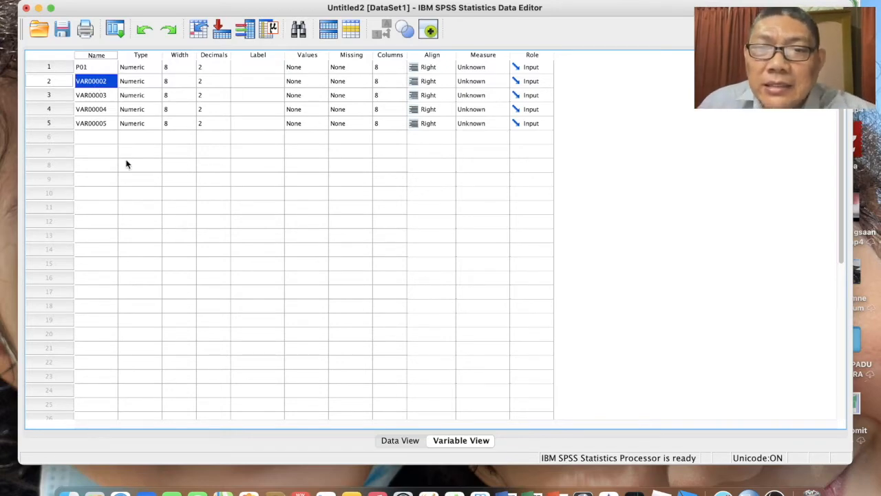
click(90, 67)
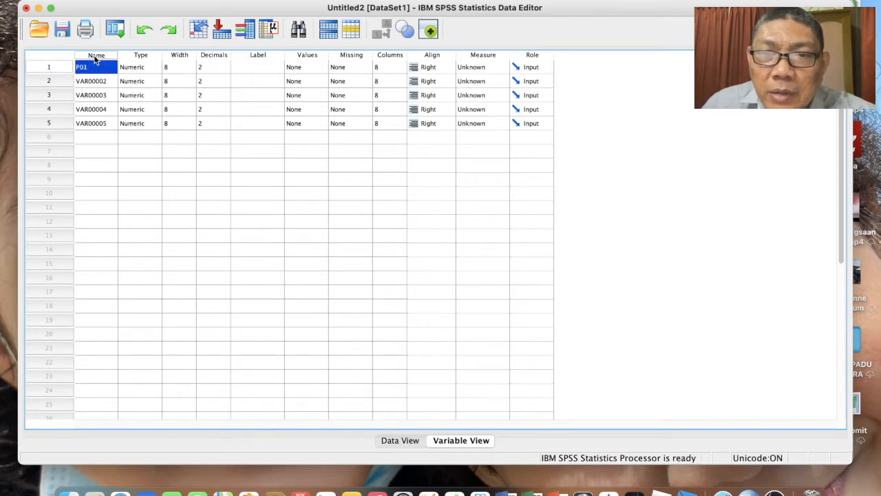
click(95, 56)
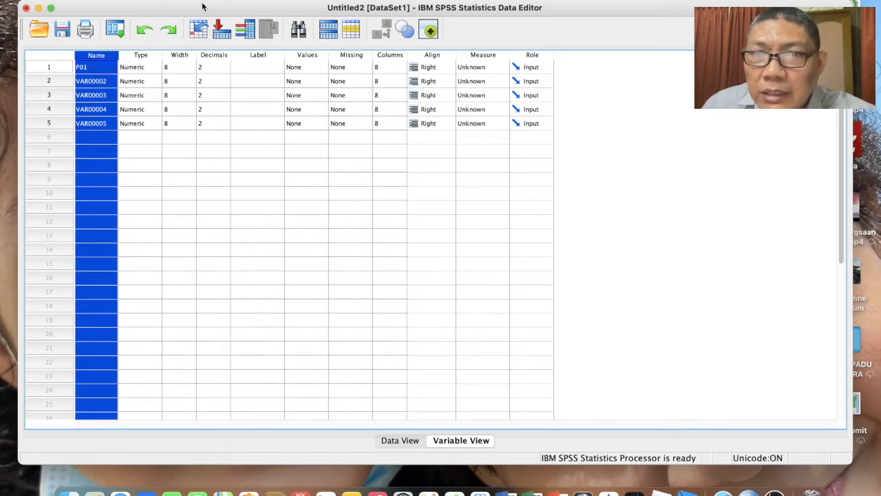
click(136, 0)
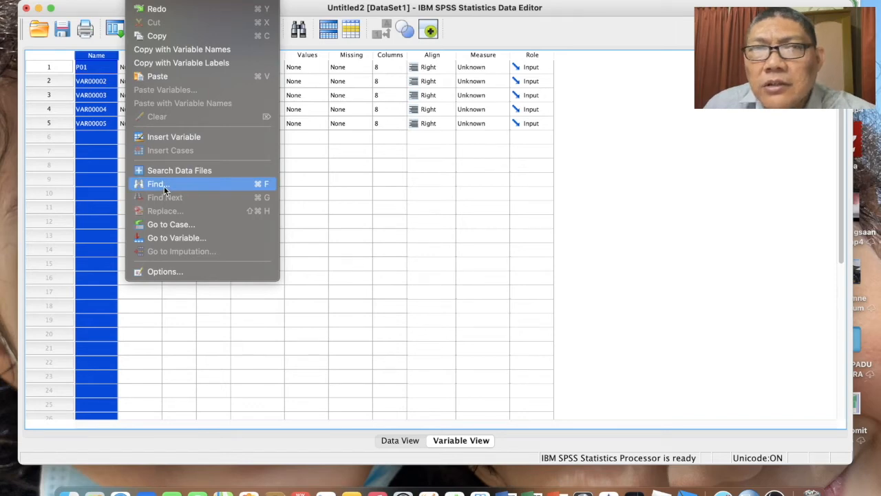
click(164, 185)
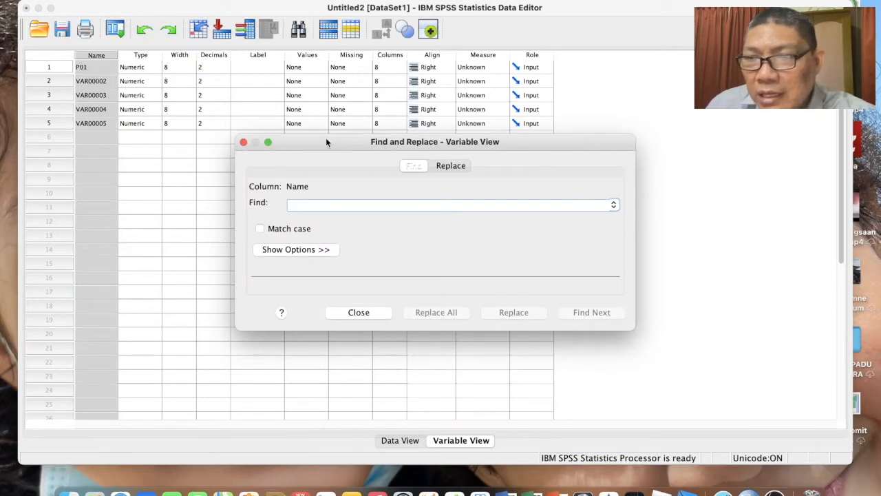
click(452, 166)
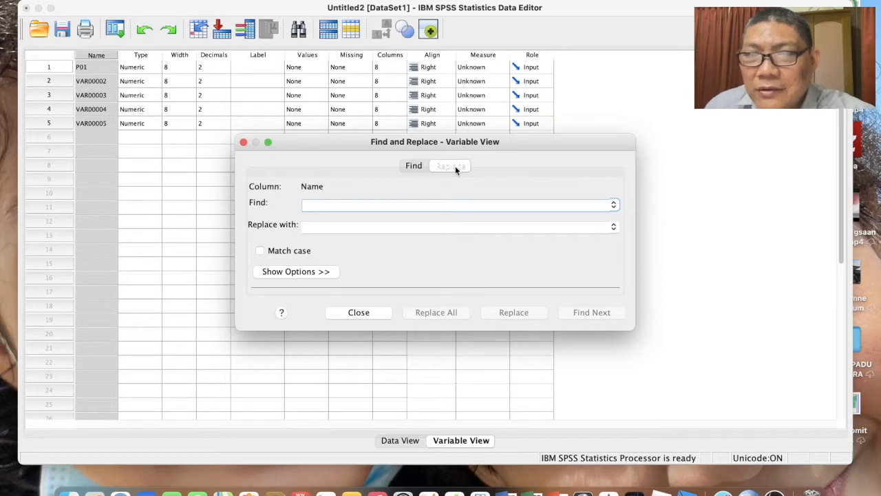
click(446, 165)
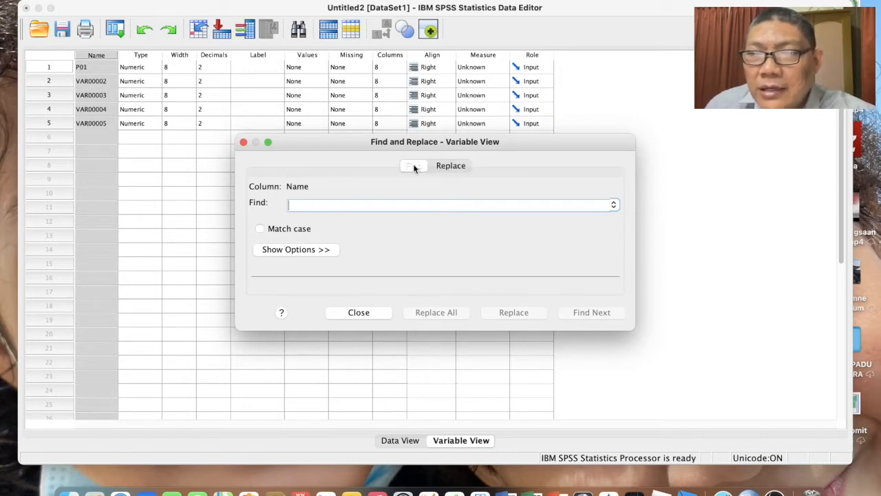
click(451, 165)
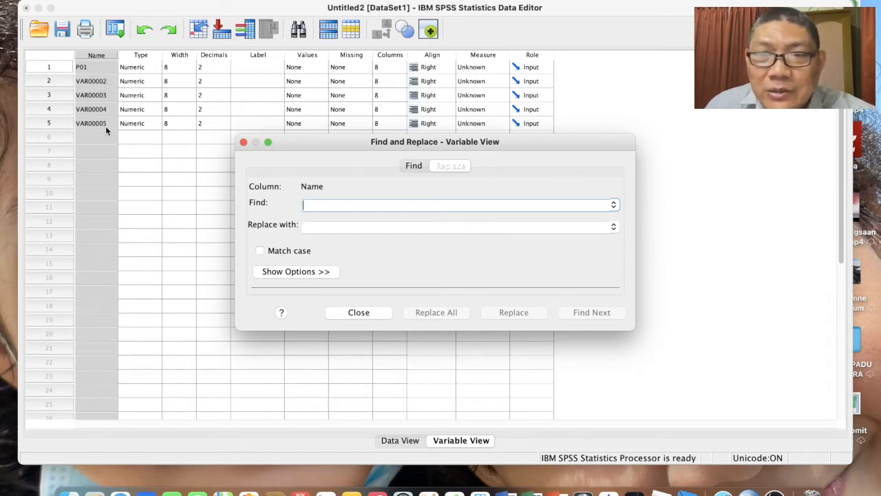
click(358, 313)
Step: Change the first variable's name back to VAR00001, reusing the copied name of the second variable
click(95, 82)
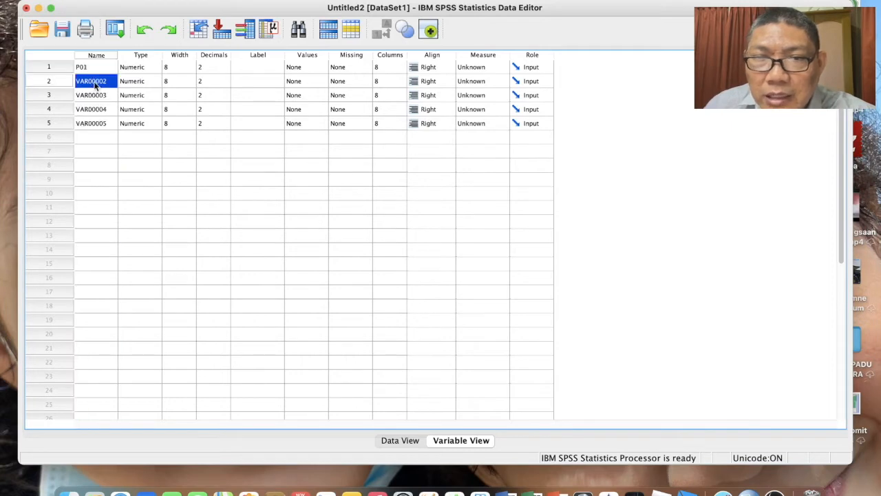
drag(108, 81, 54, 83)
key(super+c)
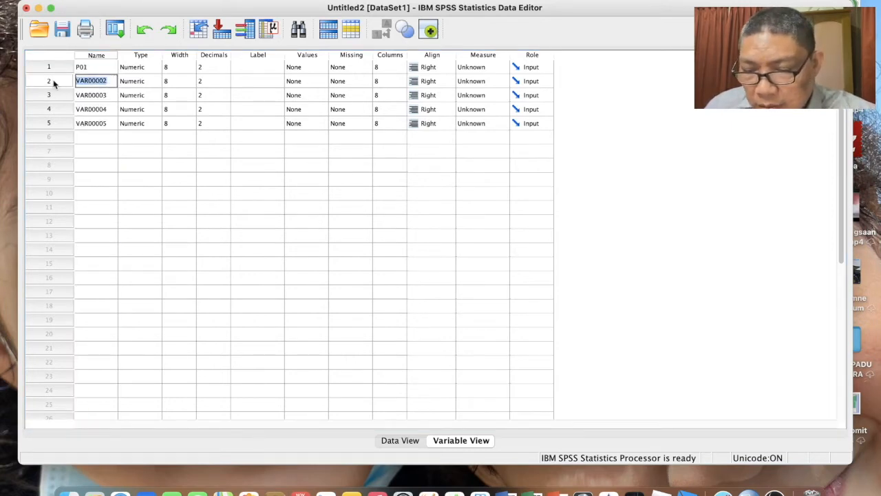
click(84, 66)
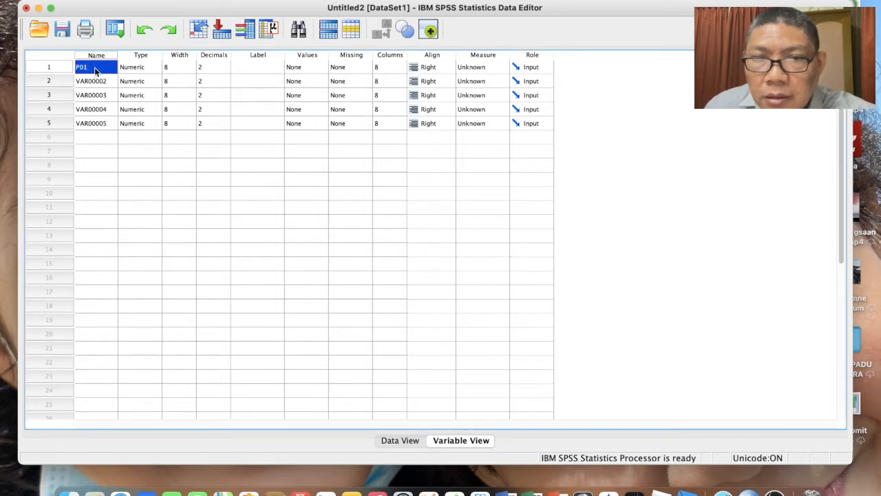
click(93, 67)
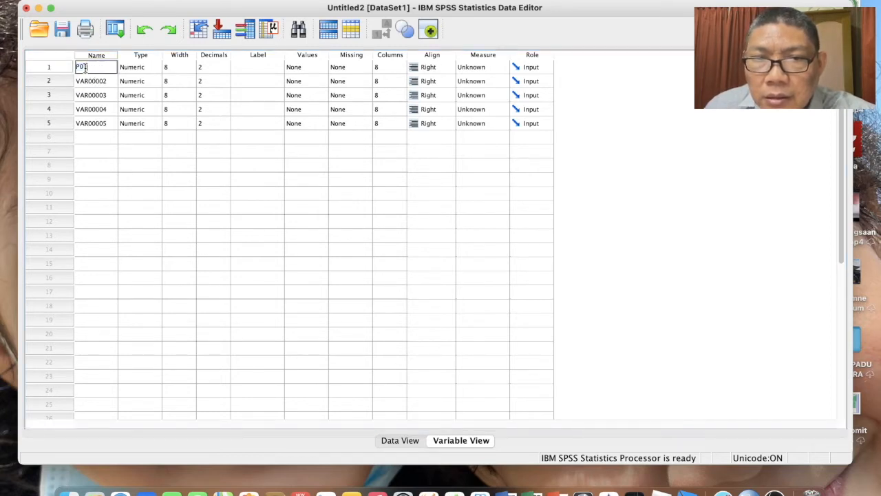
drag(87, 66, 76, 62)
key(super+v)
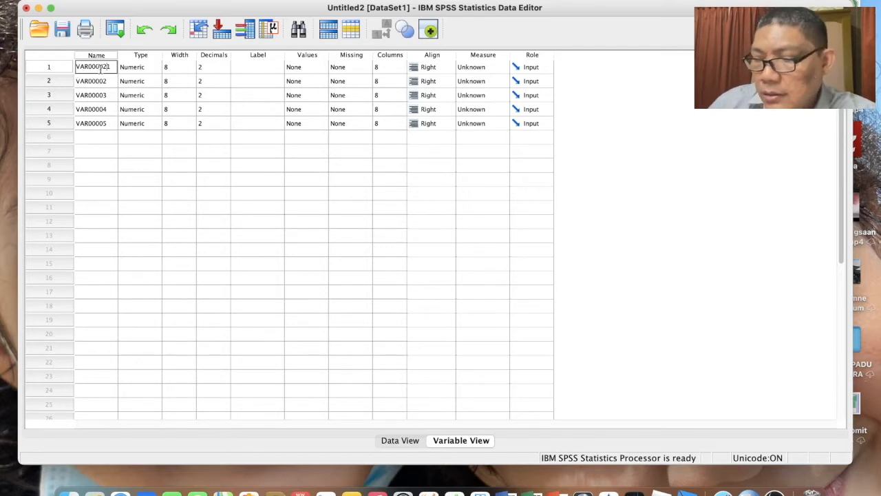
click(104, 81)
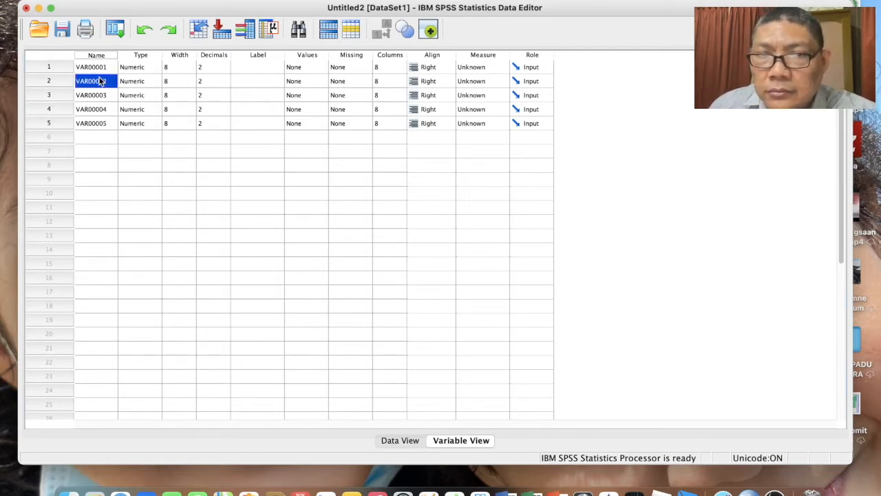
click(99, 68)
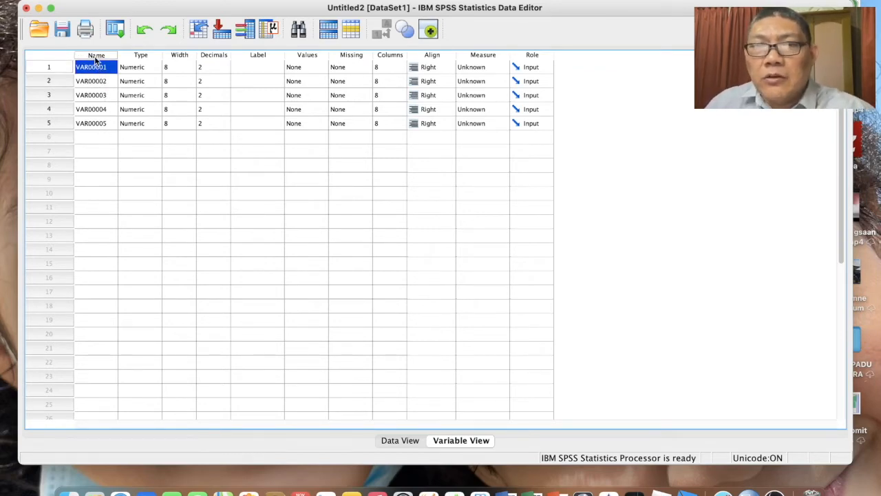
Step: Replace VAR000 with P in all names of the variables' Name column using Find and Replace
click(96, 58)
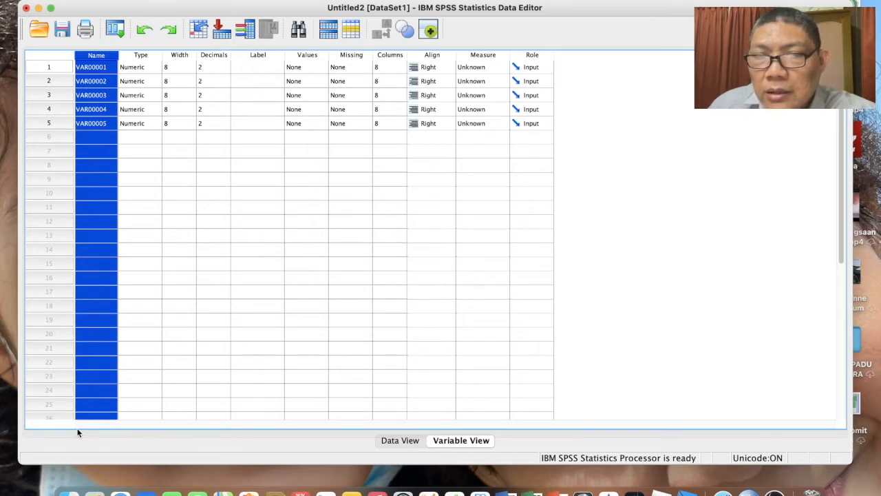
key(super+f)
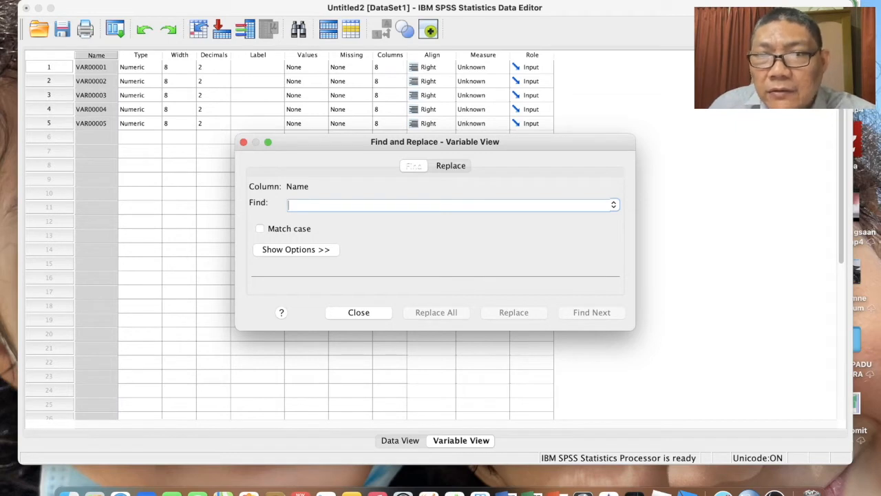
click(451, 167)
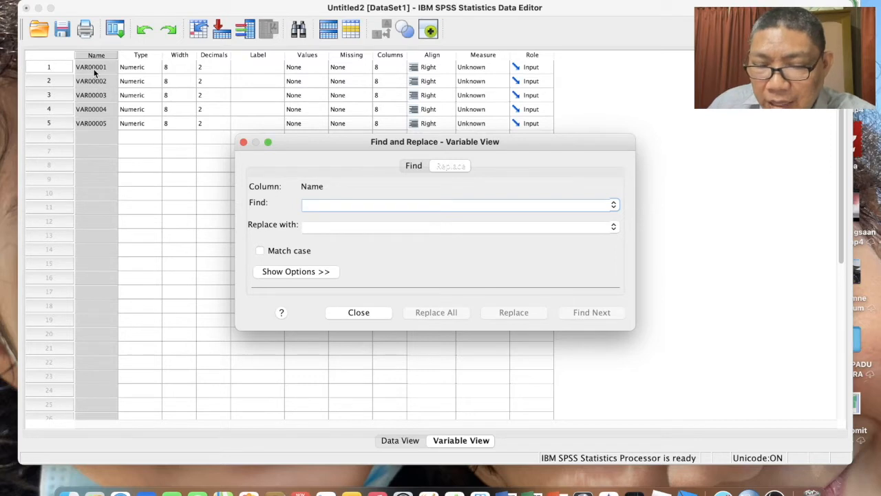
text(VAR)
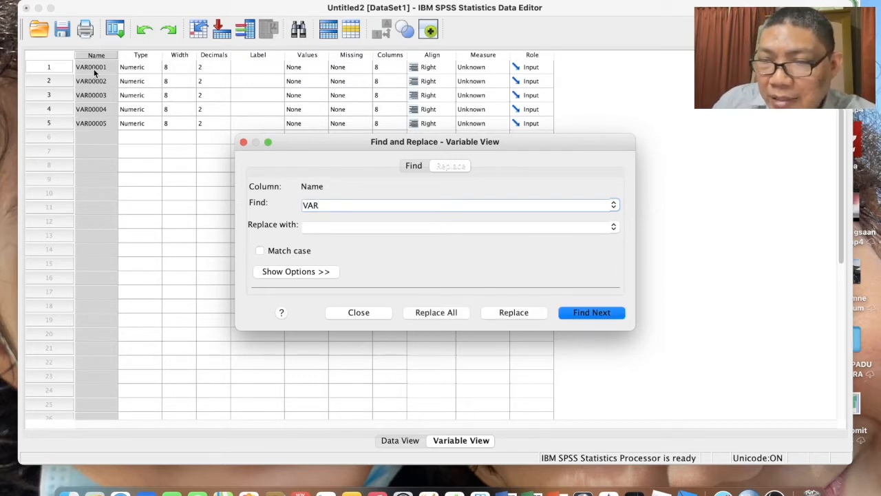
text(00)
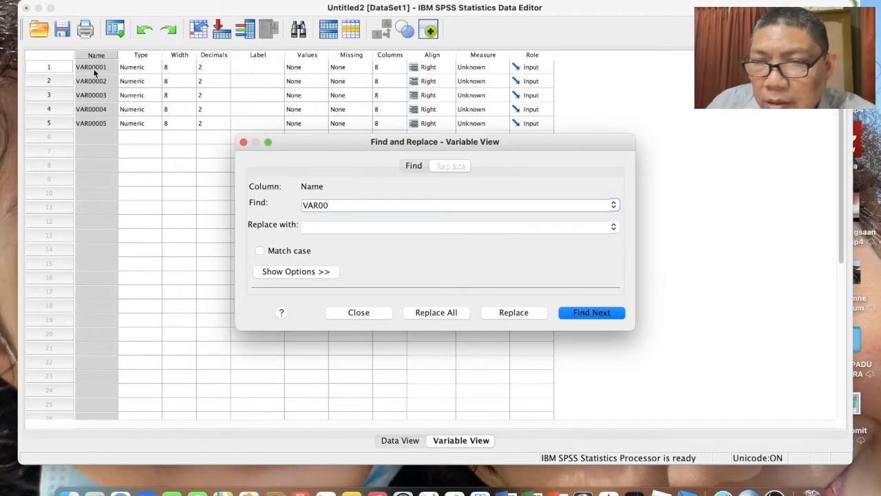
text(0)
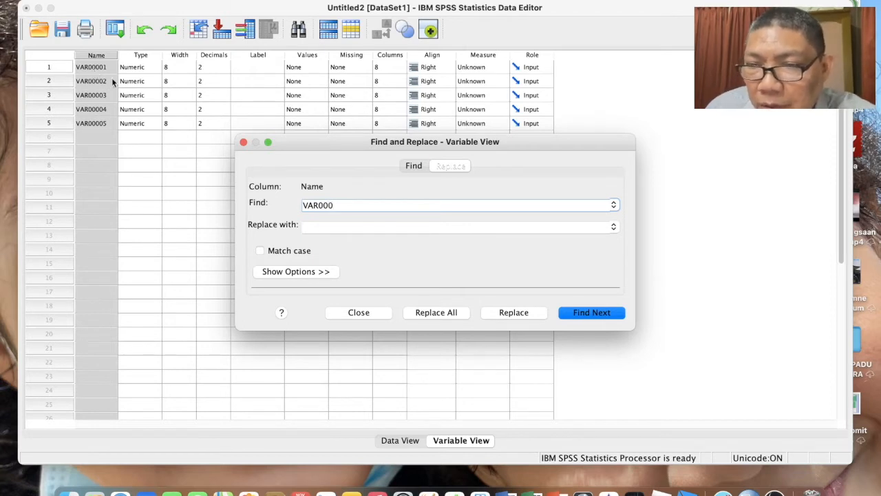
drag(336, 207, 319, 206)
click(337, 206)
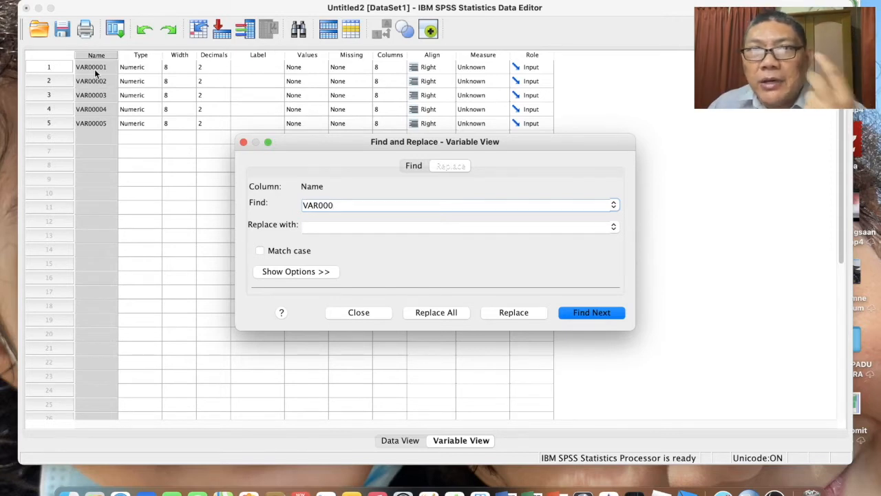
click(316, 229)
text(P)
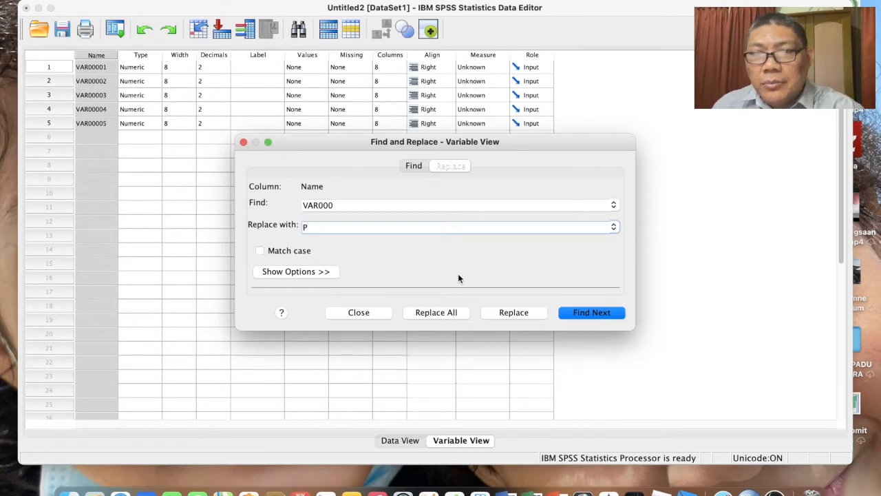
click(457, 315)
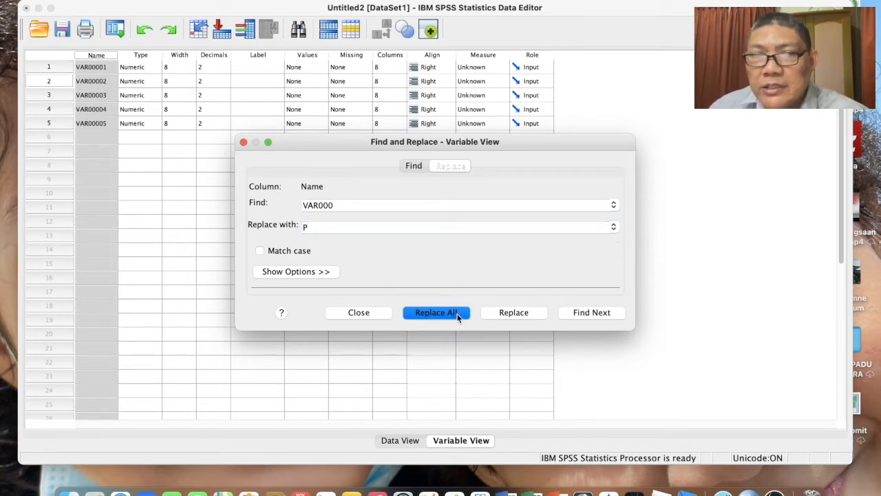
click(357, 312)
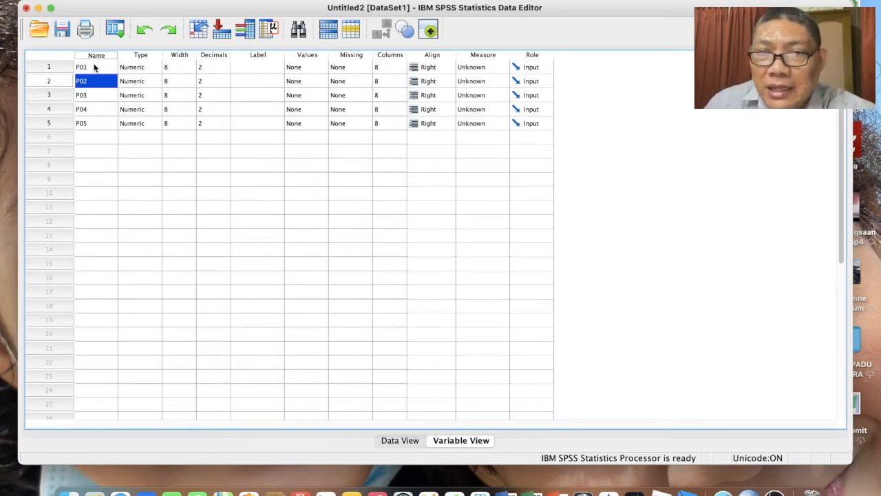
Step: Set the decimals to 0 for all five variables, P01 through P05
click(216, 56)
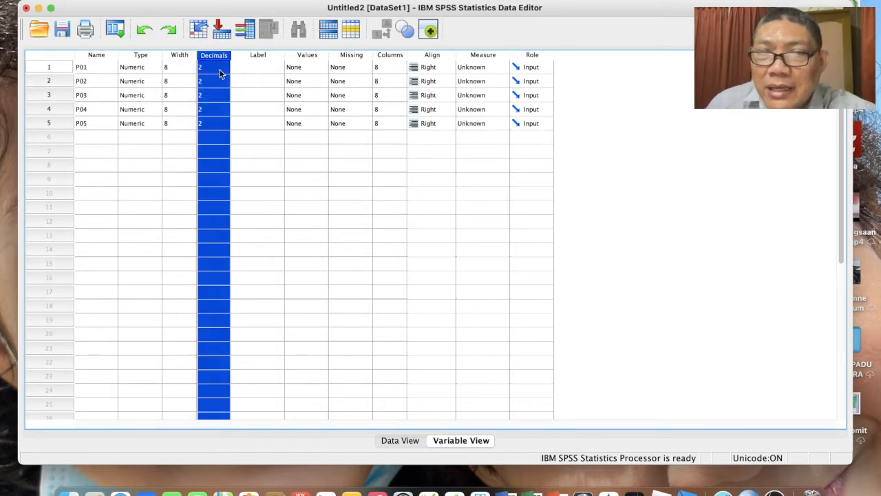
click(219, 69)
click(219, 58)
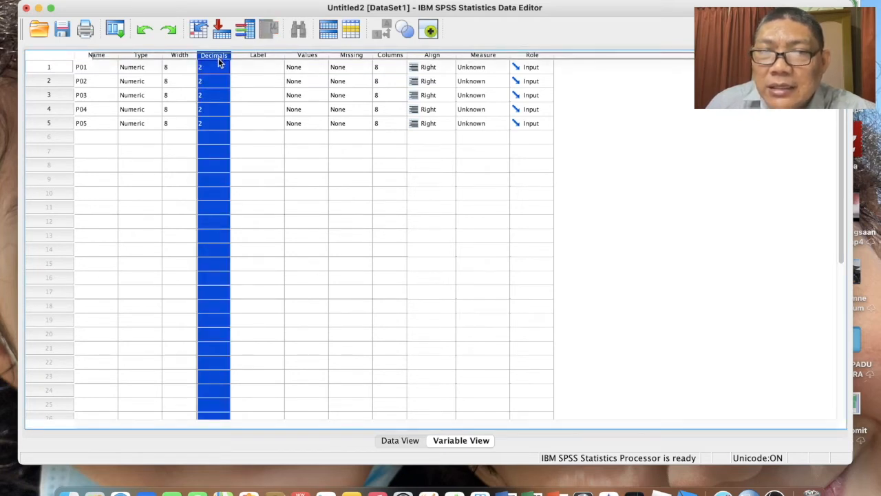
click(225, 70)
click(225, 70)
click(225, 71)
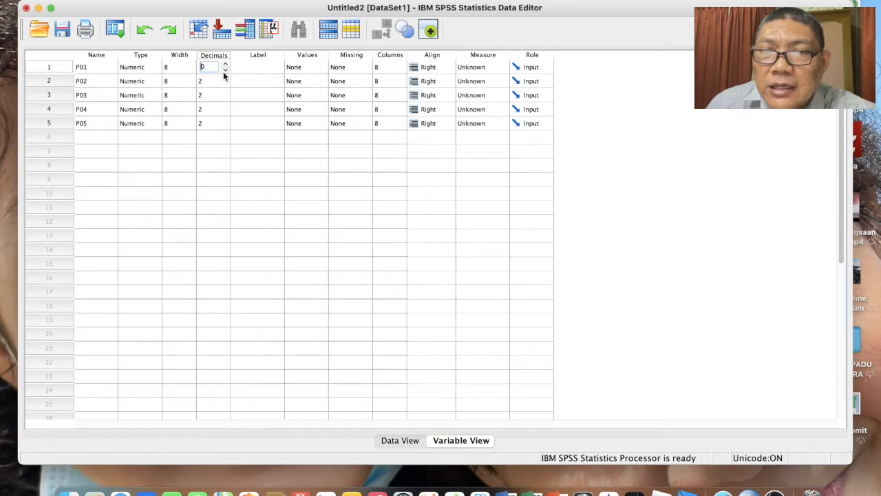
click(228, 84)
click(225, 84)
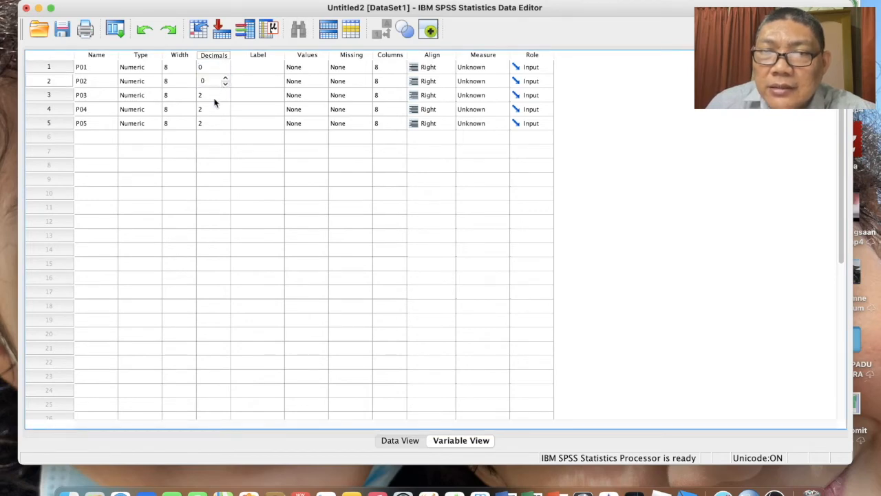
click(217, 97)
click(222, 111)
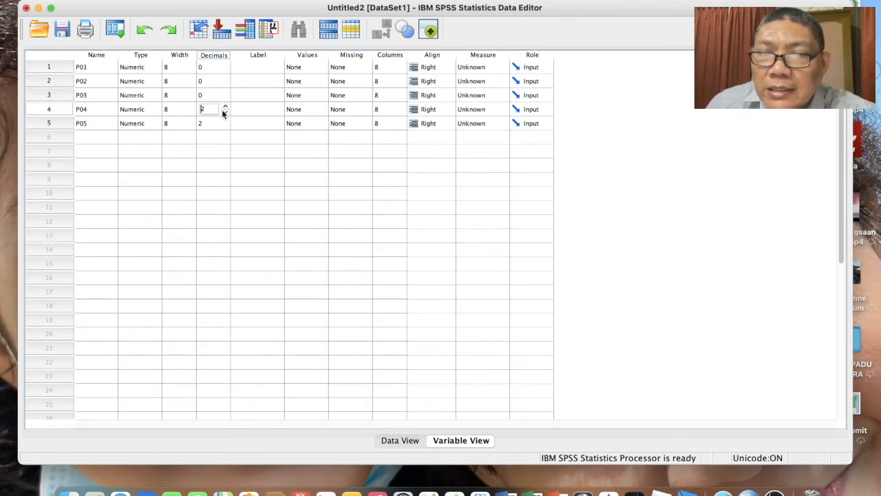
click(222, 126)
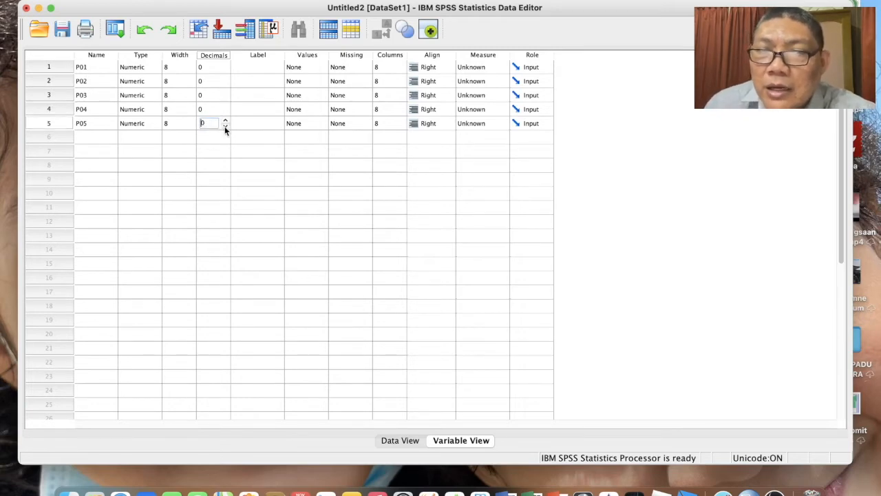
click(213, 109)
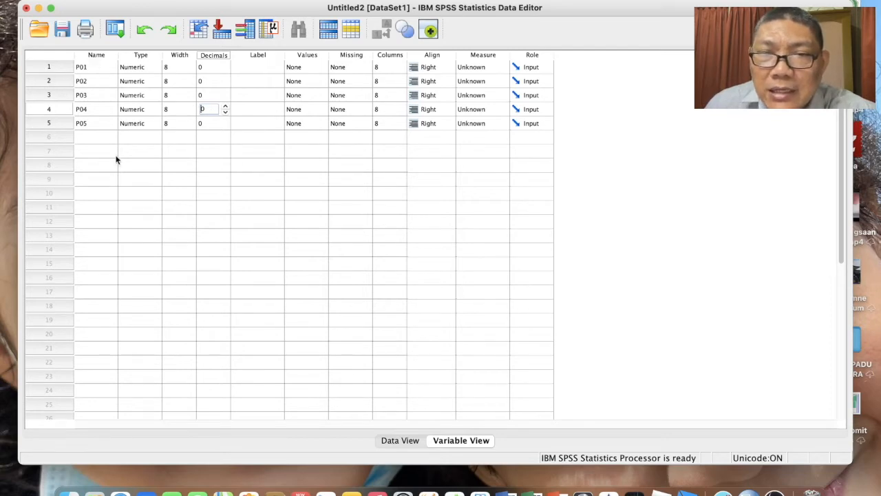
Step: Show the case data for P01 through P05 and select the empty case 1 cell beside P05
click(403, 442)
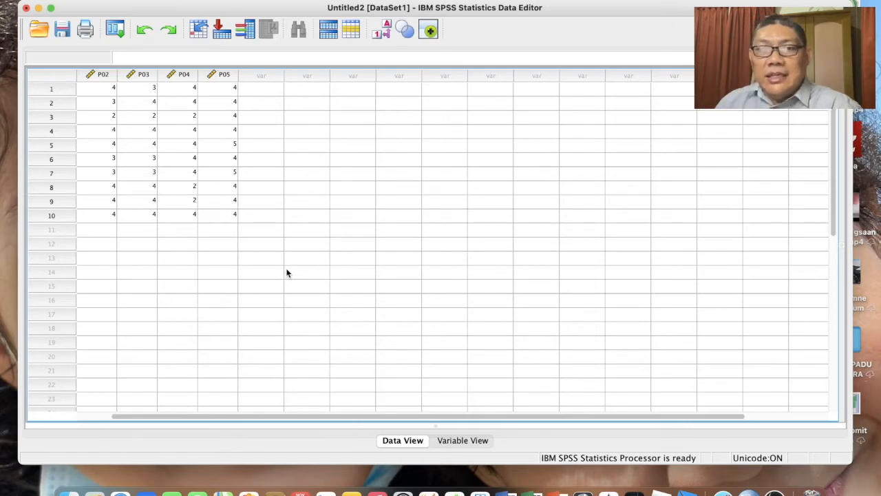
click(261, 75)
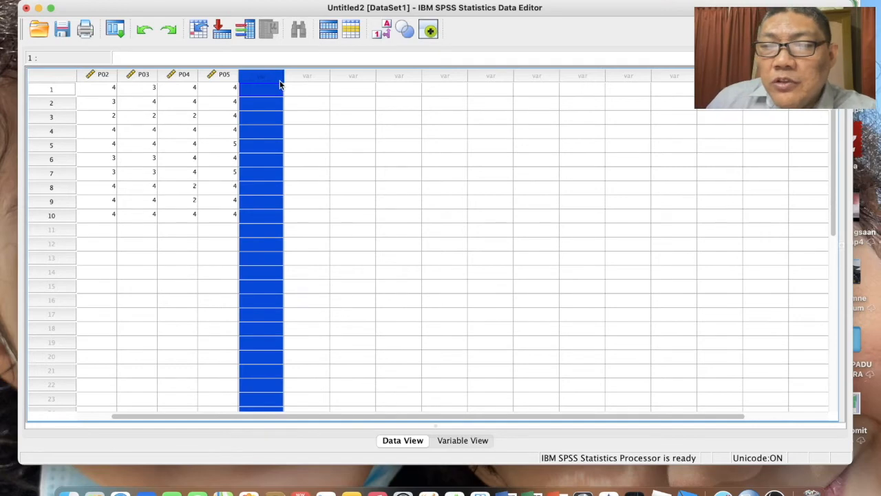
scroll(107, 89, left, 1)
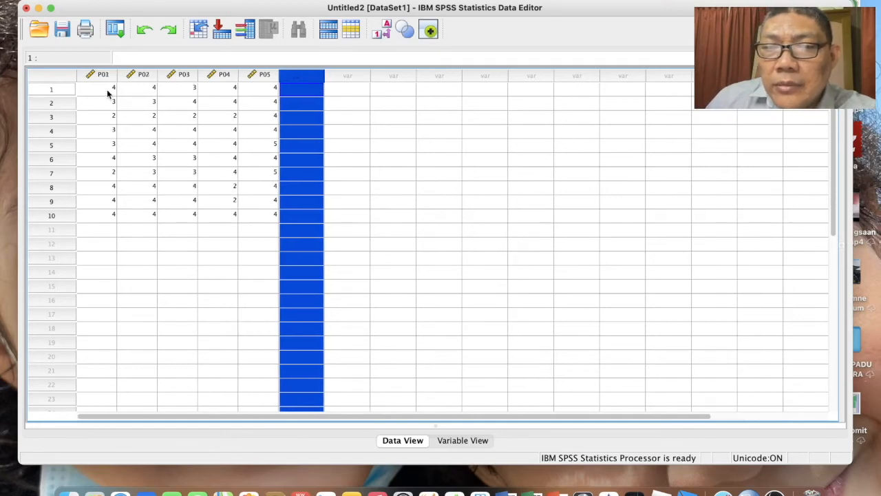
scroll(107, 89, right, 1)
scroll(106, 90, left, 1)
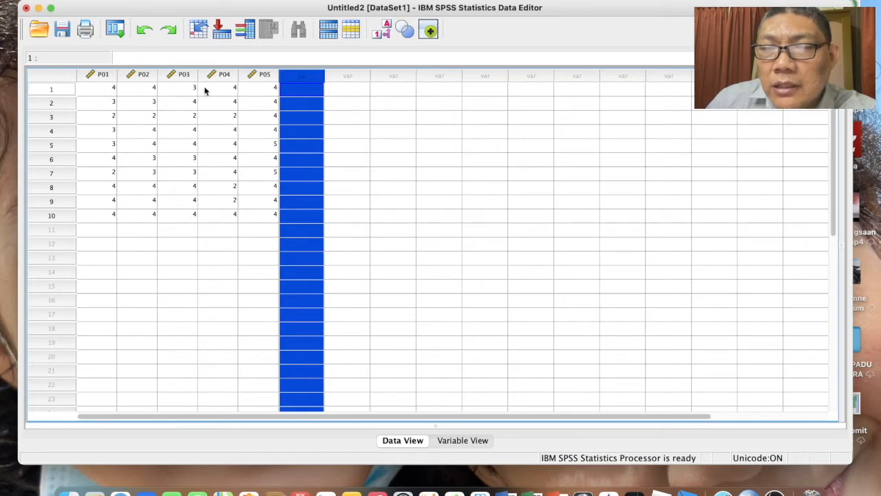
click(300, 90)
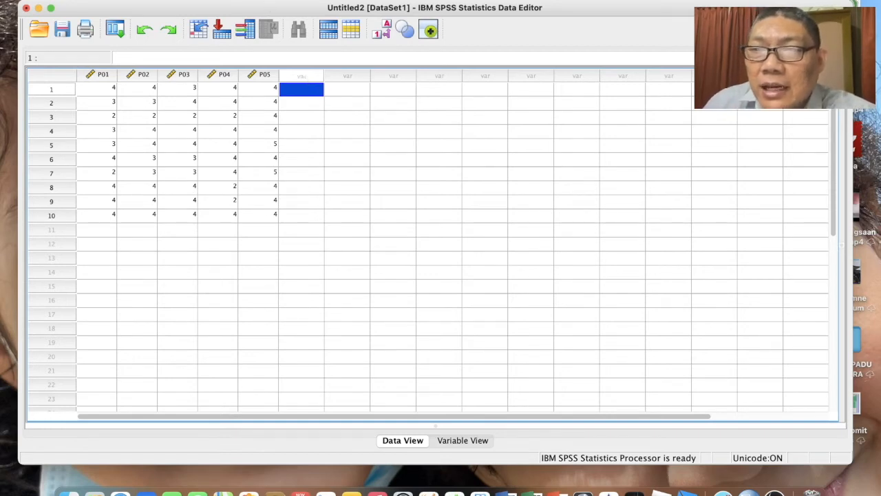
Step: Start a Compute Variable transformation with Total as the target variable
click(231, 0)
click(251, 0)
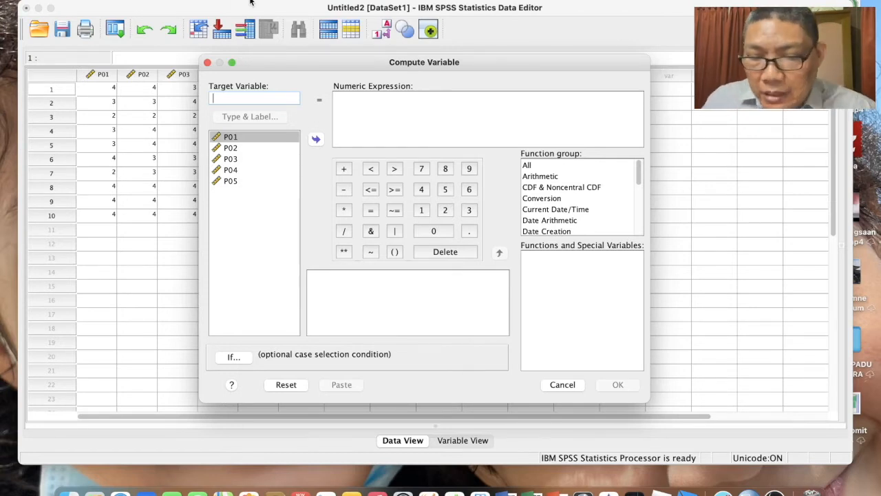
text(Totals)
key(BackSpace)
key(BackSpace)
text(l)
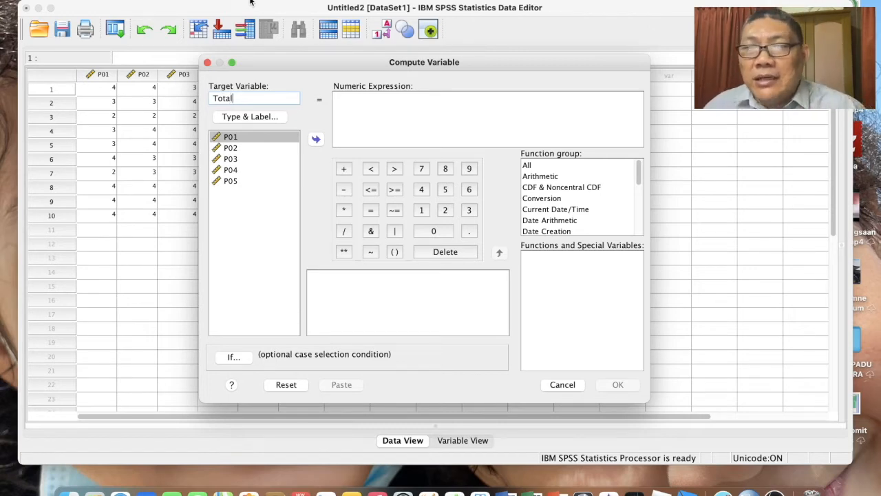
Step: Begin the numeric expression for Total with P01 + P02 + P03
click(349, 101)
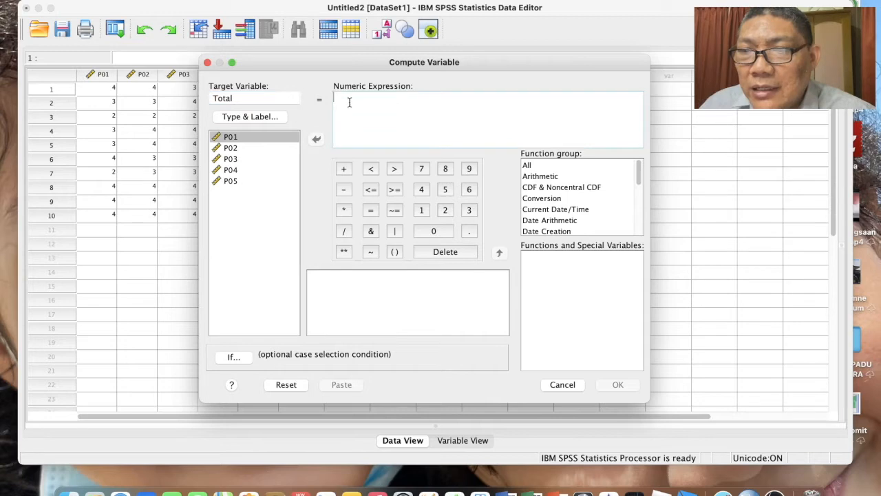
click(233, 137)
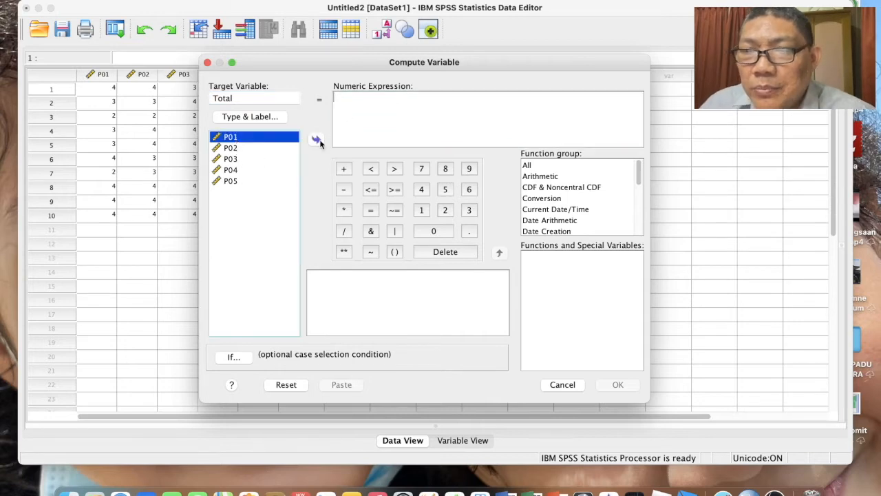
click(318, 140)
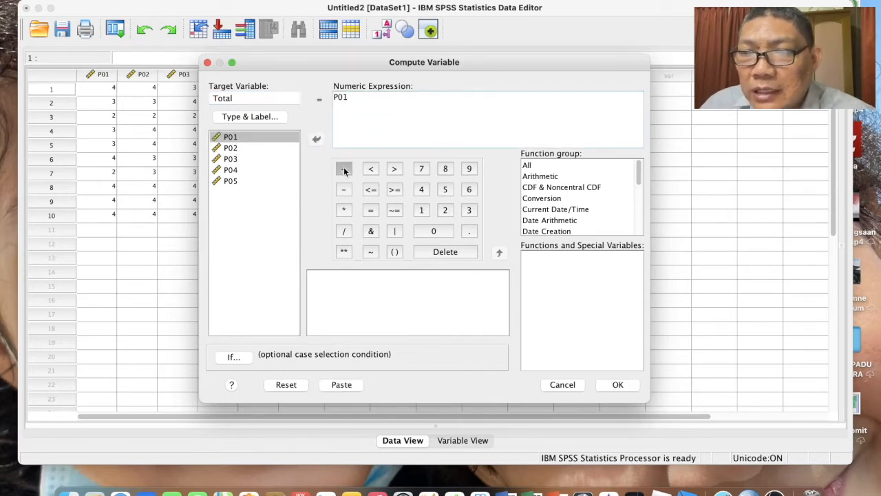
click(233, 148)
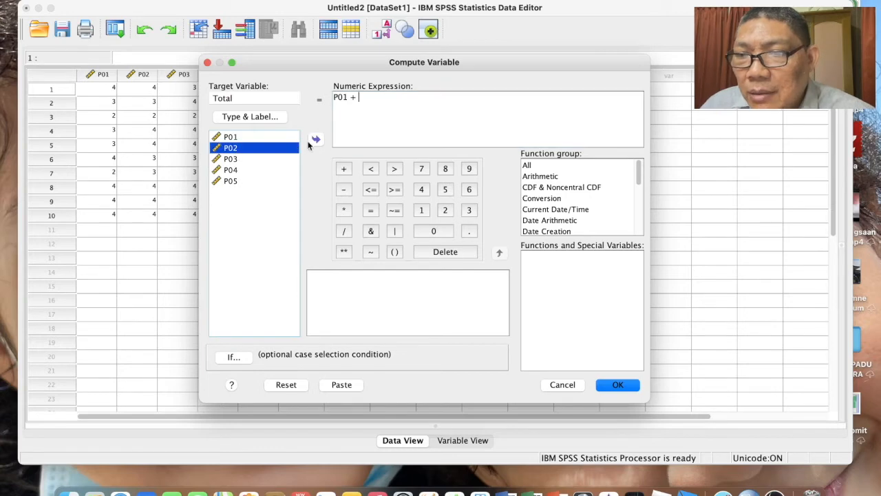
click(315, 140)
click(344, 172)
click(234, 159)
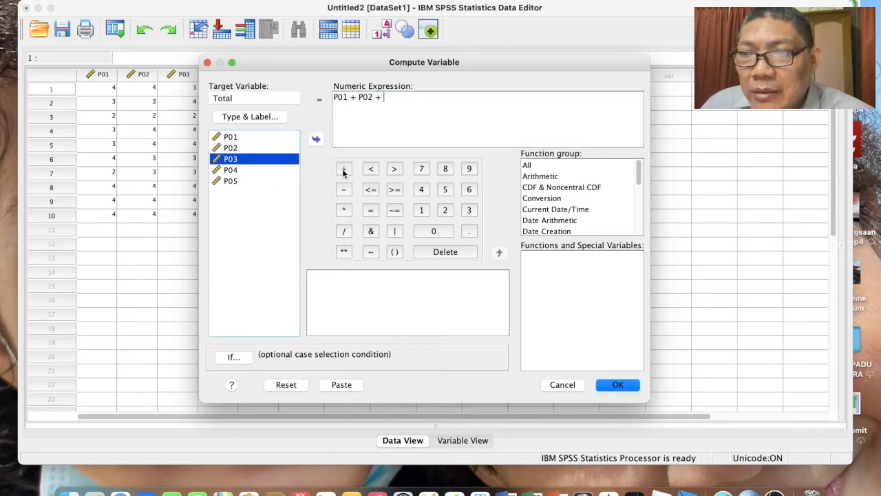
click(316, 140)
Step: Complete the expression for Total with + P04 + P05, run the computation and minimize the output viewer
click(343, 171)
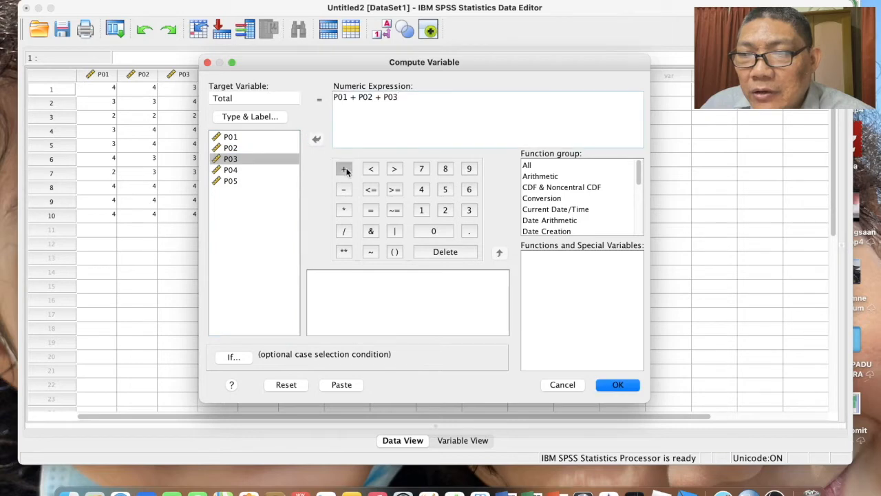
click(243, 170)
click(316, 140)
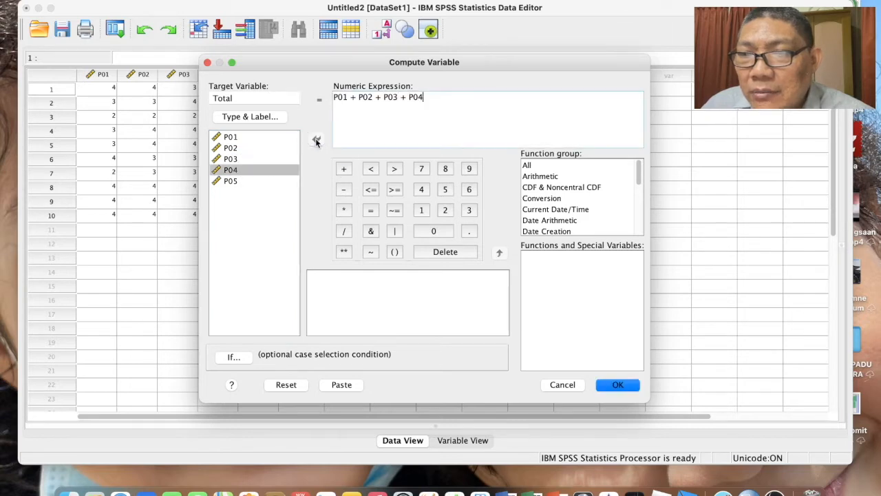
click(343, 169)
click(231, 182)
click(316, 139)
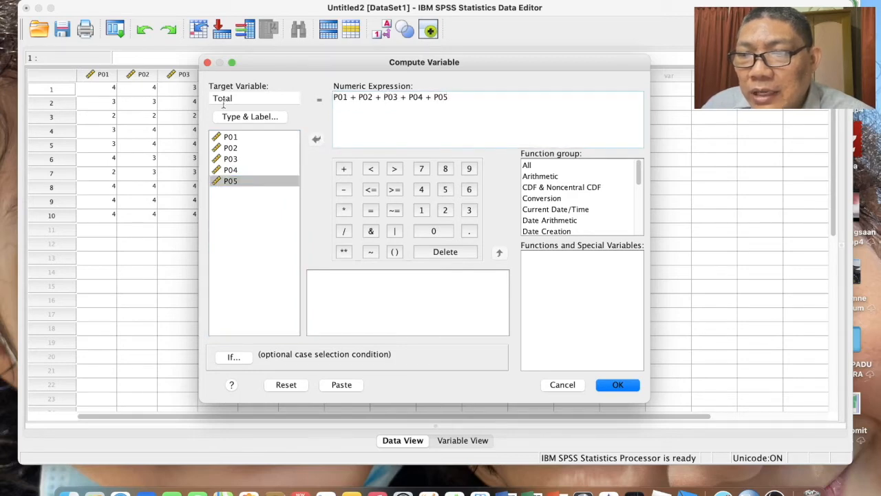
click(616, 385)
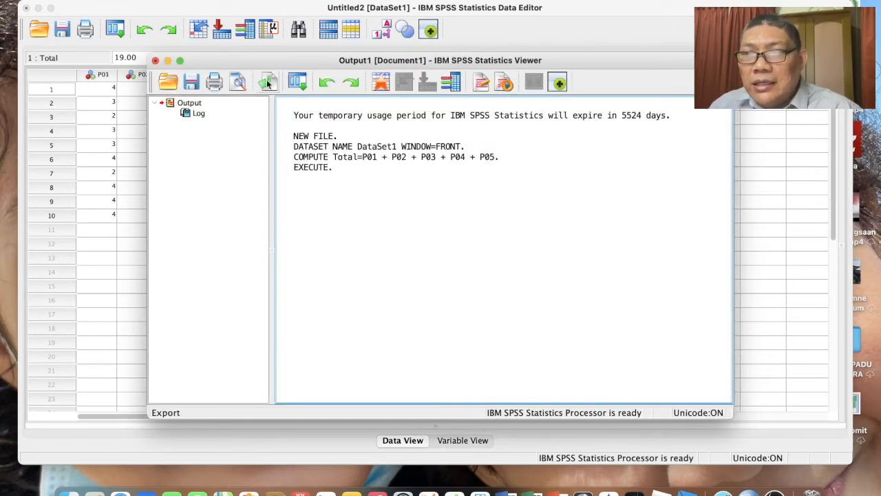
click(168, 61)
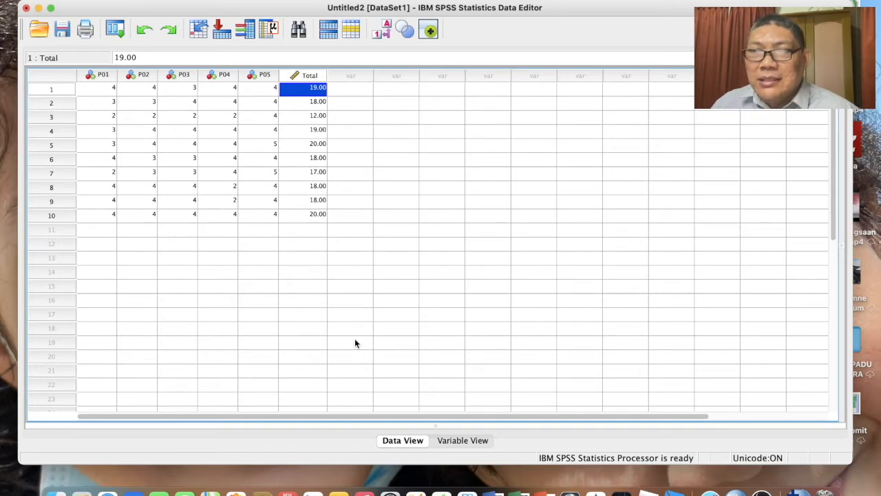
Step: Set the decimals of the Total variable to 0 and return to the case data
click(469, 441)
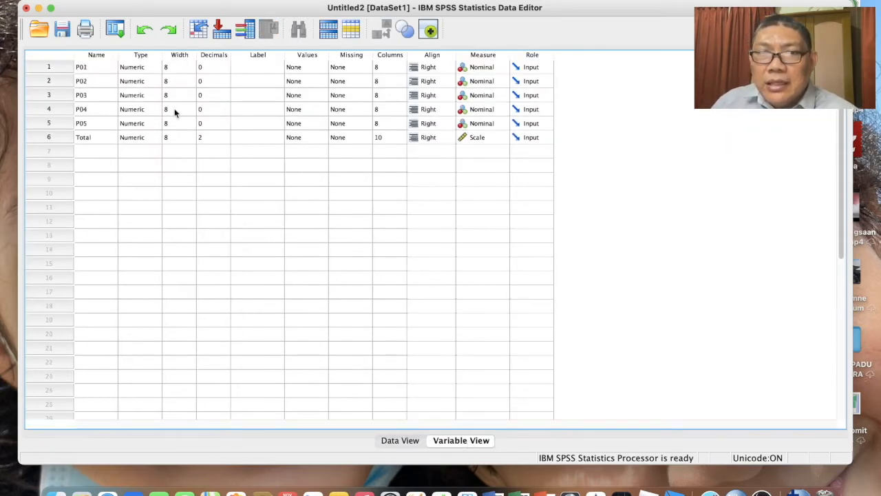
click(213, 140)
click(227, 140)
click(407, 440)
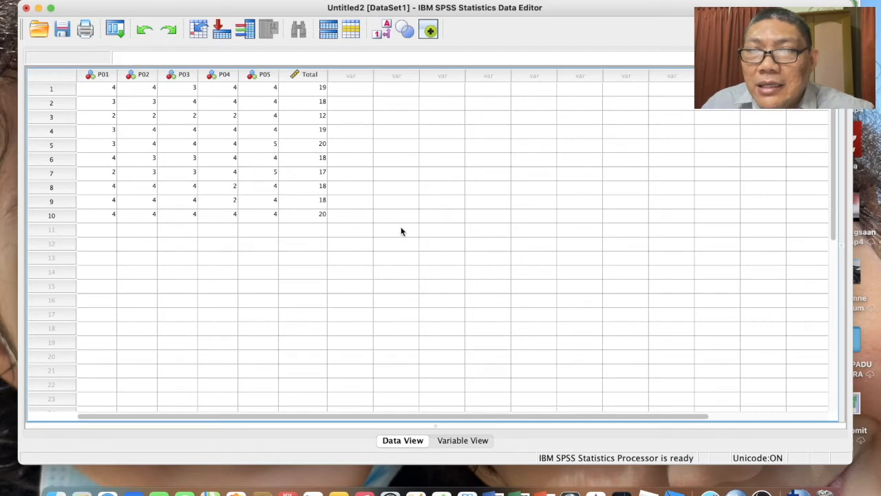
Step: Run a two-tailed Pearson bivariate correlation on P01 through P05 and Total, flagging significant correlations
click(305, 1)
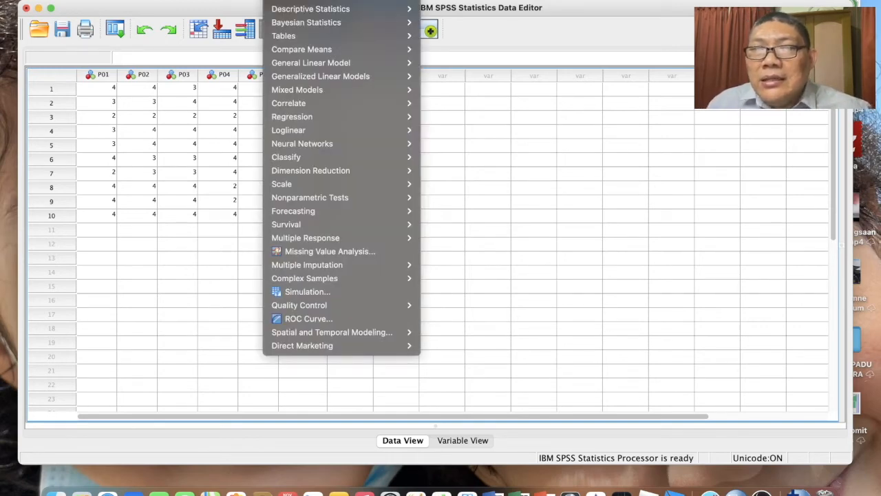
mouse_move(330, 107)
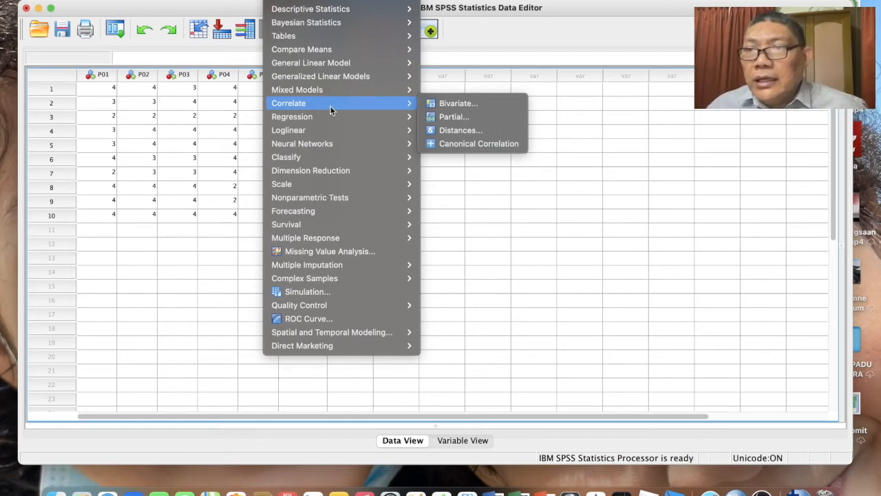
click(449, 104)
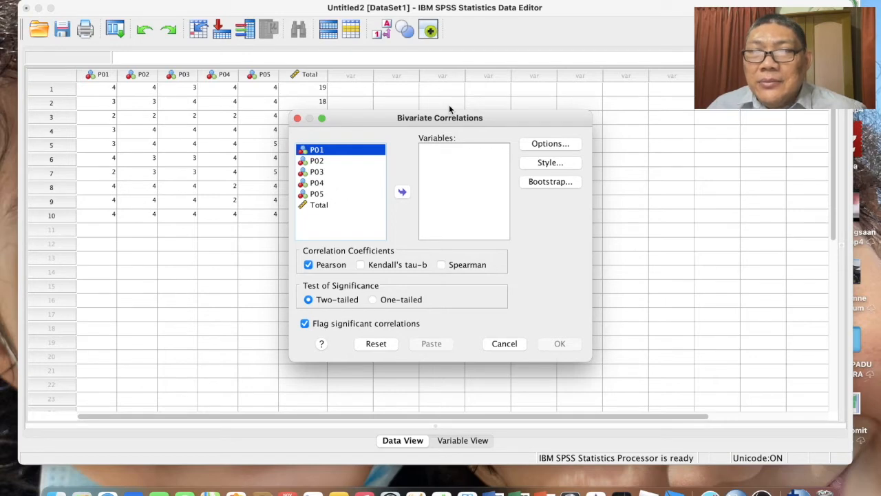
shift+click(319, 205)
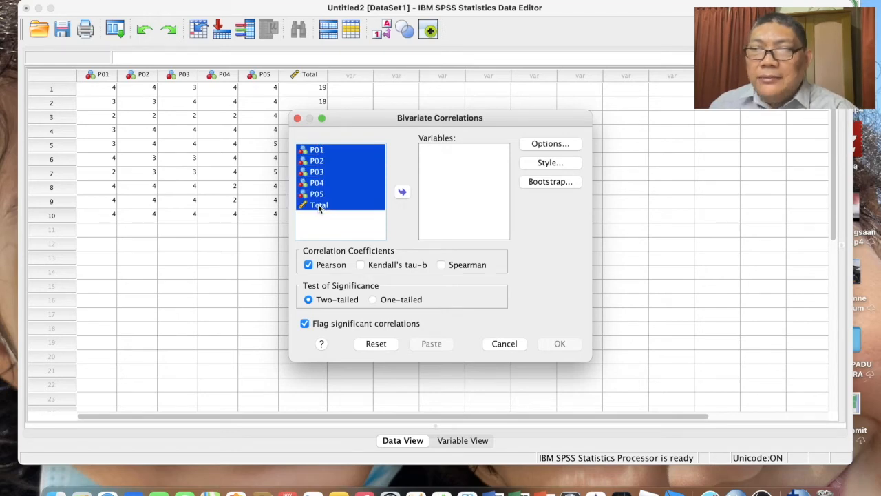
click(403, 193)
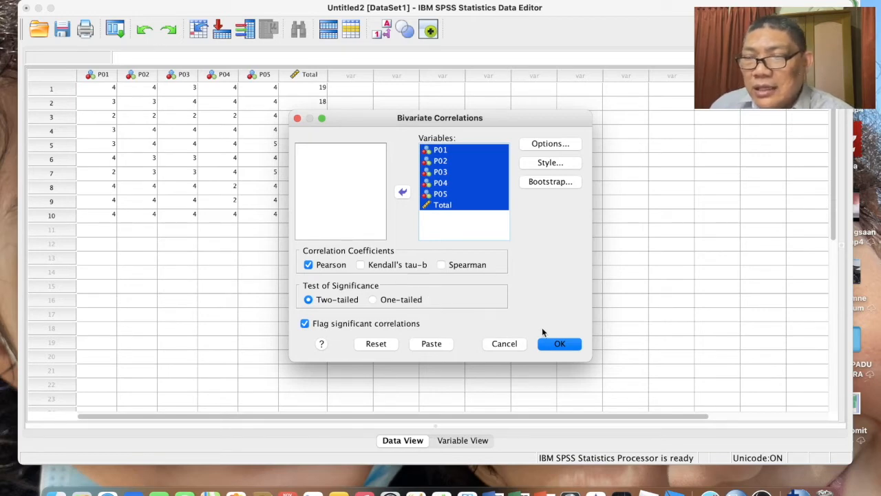
click(570, 344)
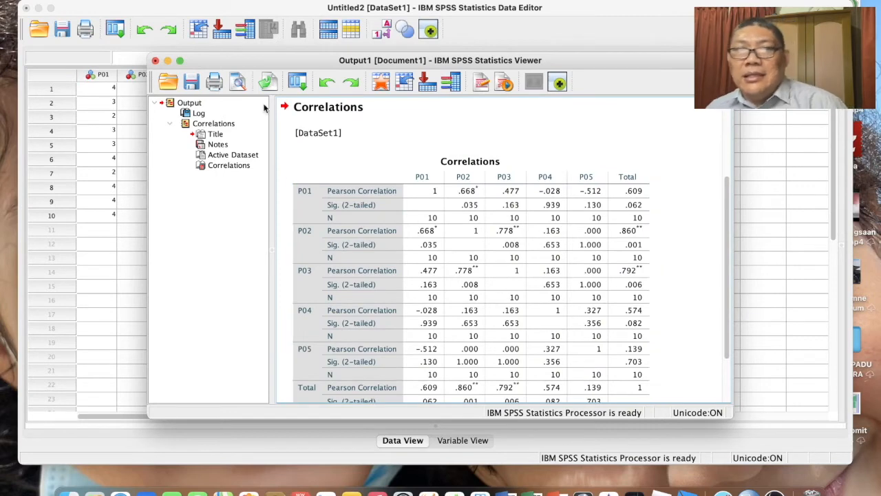
Step: Move and widen the output viewer to examine the Correlations table, especially each item's correlation with Total
drag(148, 60, 29, 9)
drag(734, 321, 785, 325)
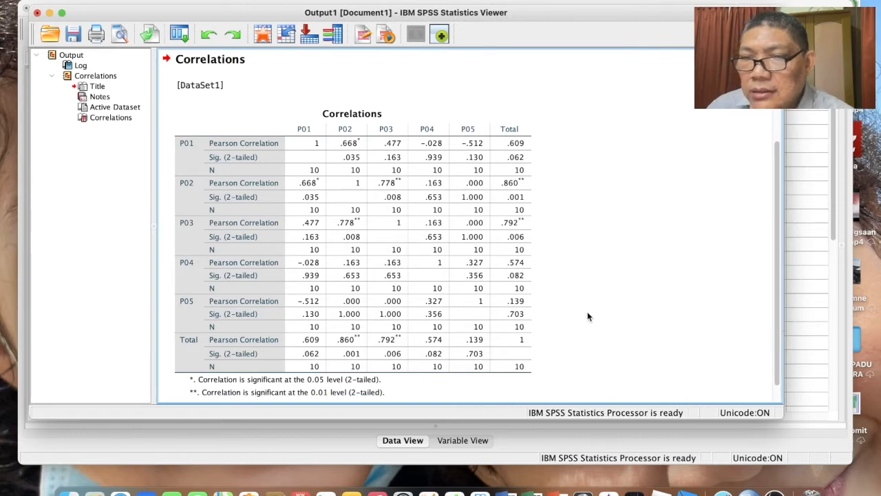
scroll(587, 317, up, 3)
scroll(587, 317, down, 3)
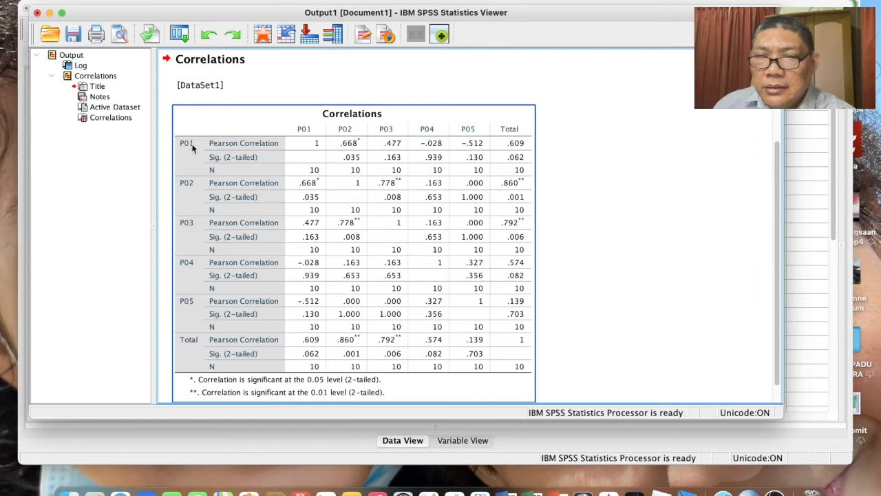
click(251, 125)
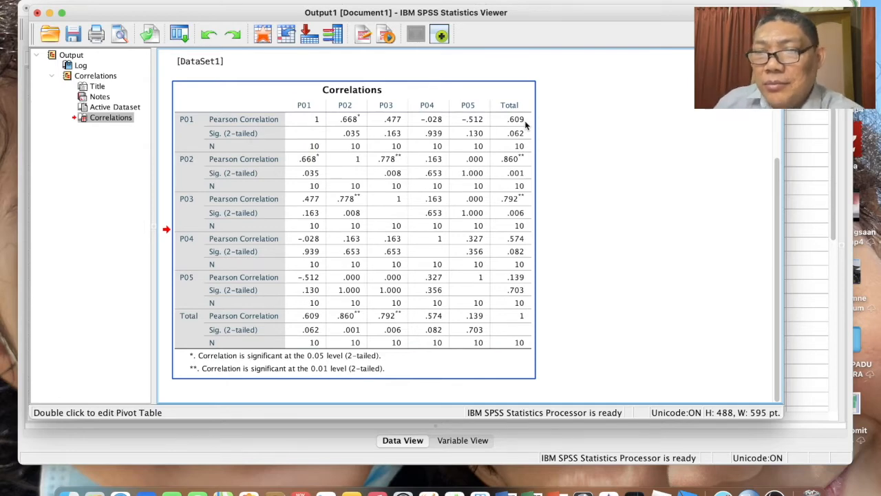
Step: Switch to Excel and compare the r Hitung values on the validity results sheet with the SPSS correlations for Total
key(ctrl+Left)
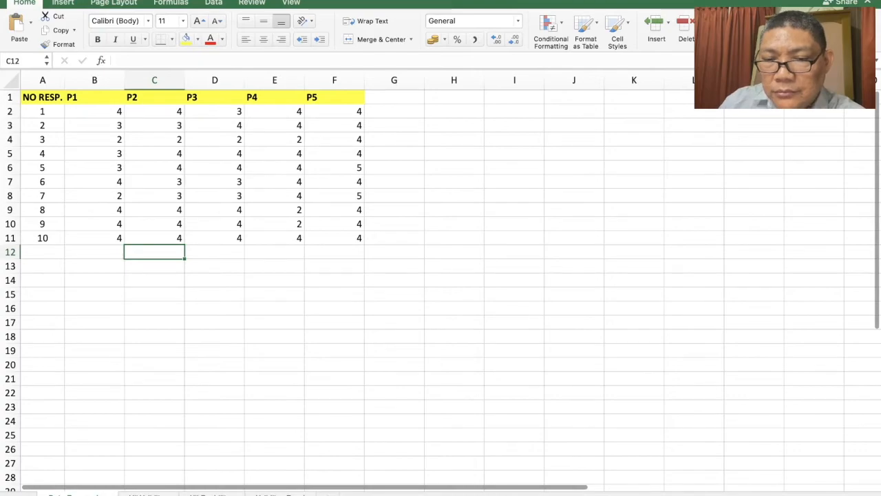
click(145, 494)
click(279, 495)
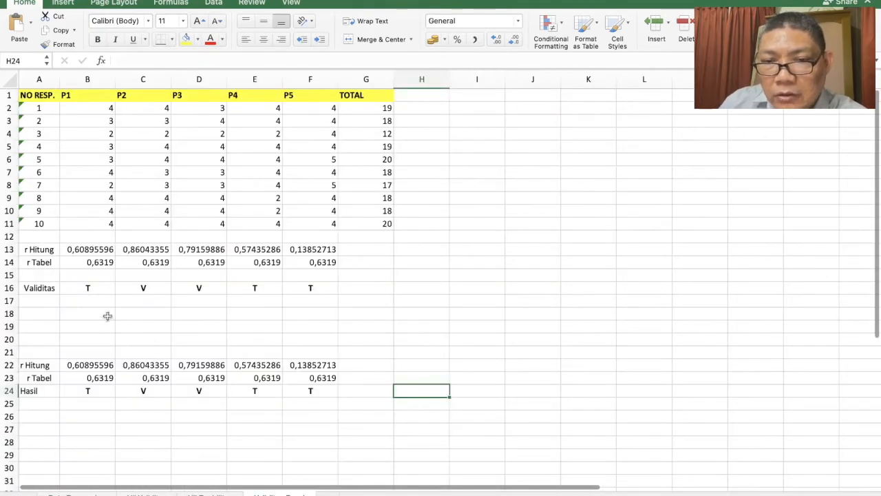
key(ctrl+Right)
key(ctrl+Right)
key(ctrl+Left)
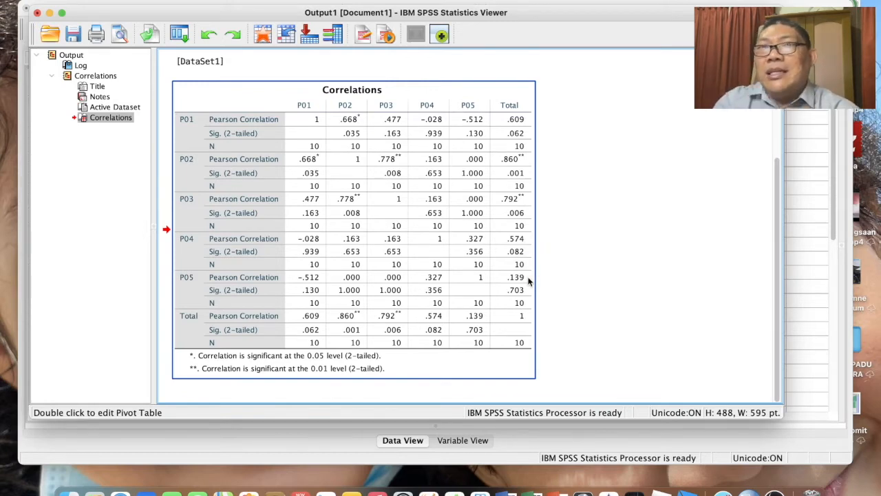
Step: Review r Hitung against r Tabel in Excel, inspect the P1 Validitas formula in B16, and return to the SPSS output
key(super+Tab)
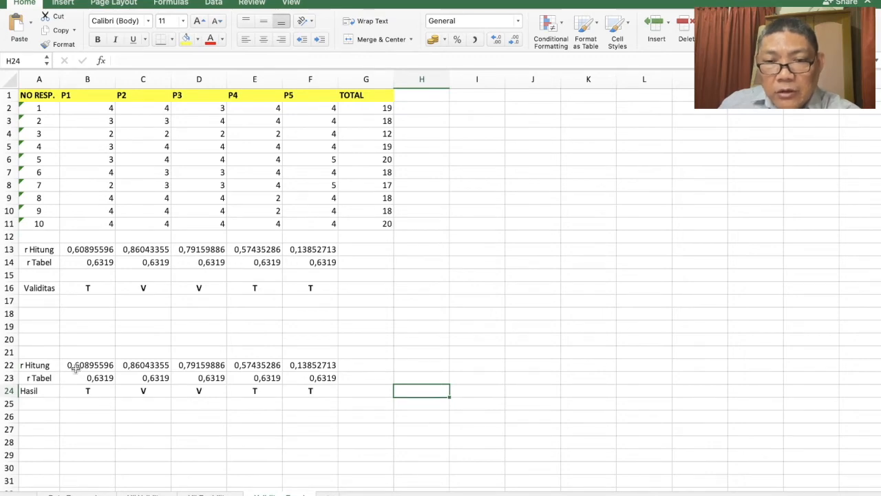
key(ctrl+Right)
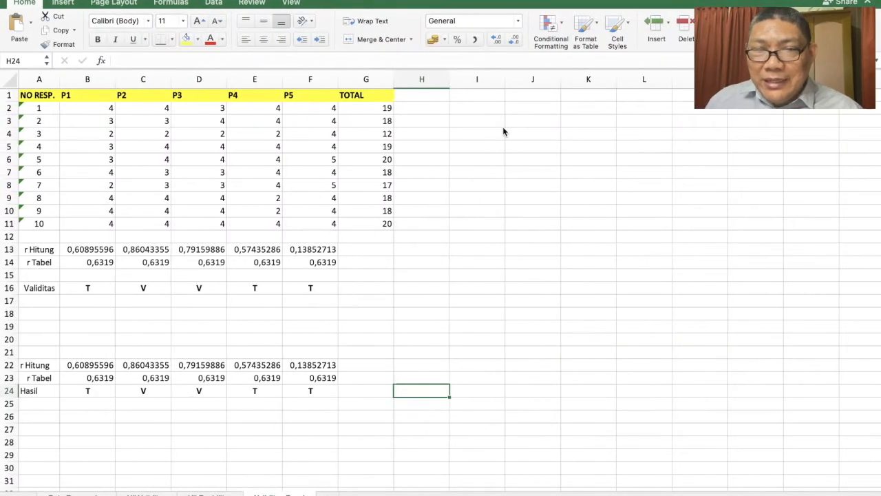
click(105, 290)
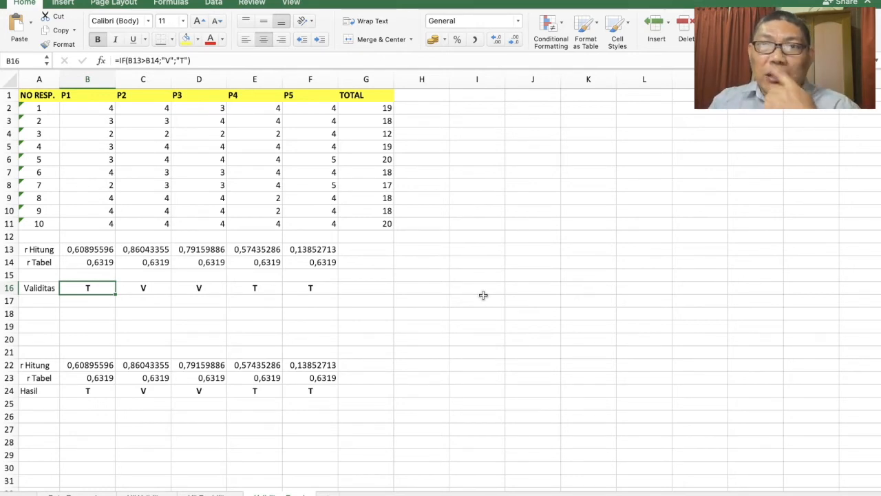
key(super+Tab)
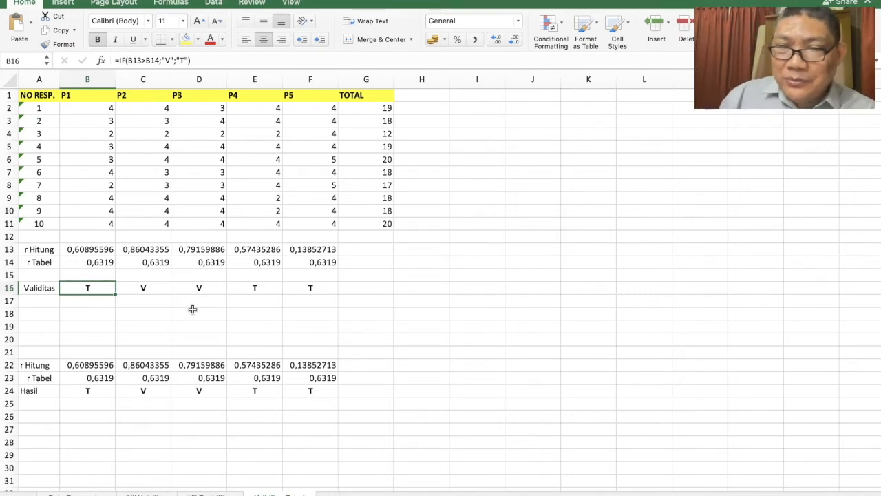
key(ctrl+Right)
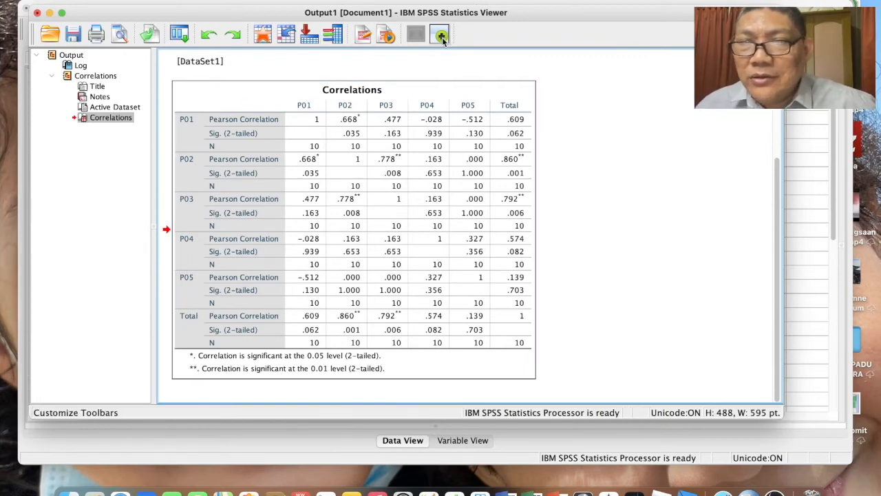
Step: Close the Output1 viewer without saving and rerun the two-tailed Pearson correlation for P01 through P05 and Total
click(37, 12)
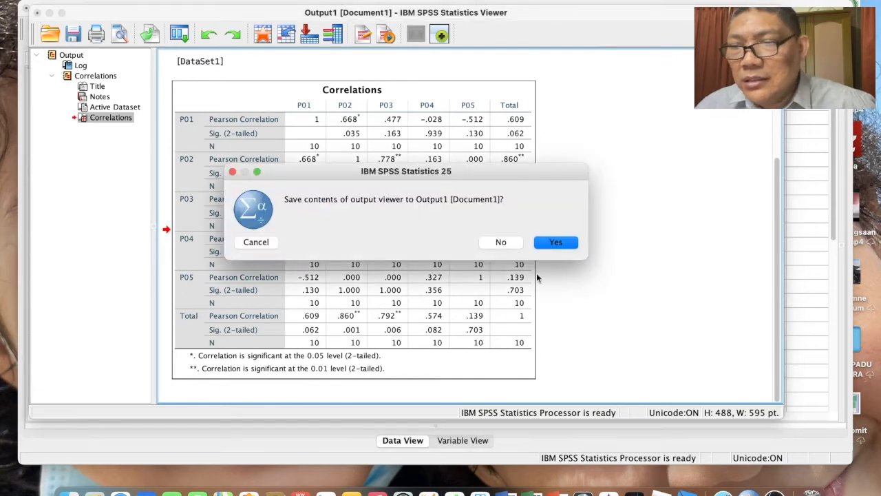
click(514, 242)
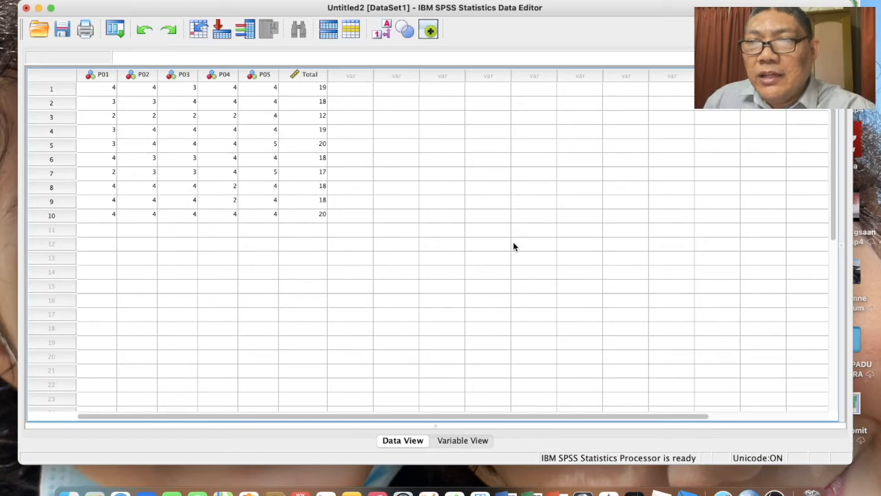
click(286, 0)
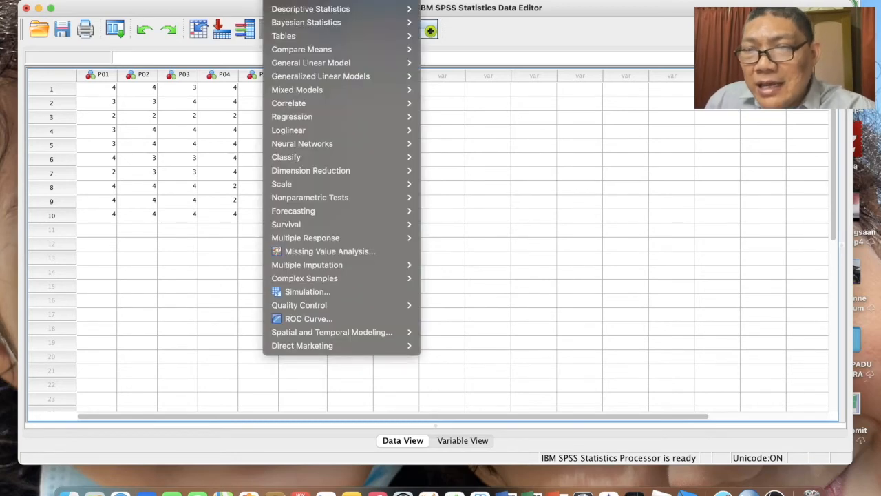
mouse_move(329, 106)
click(453, 104)
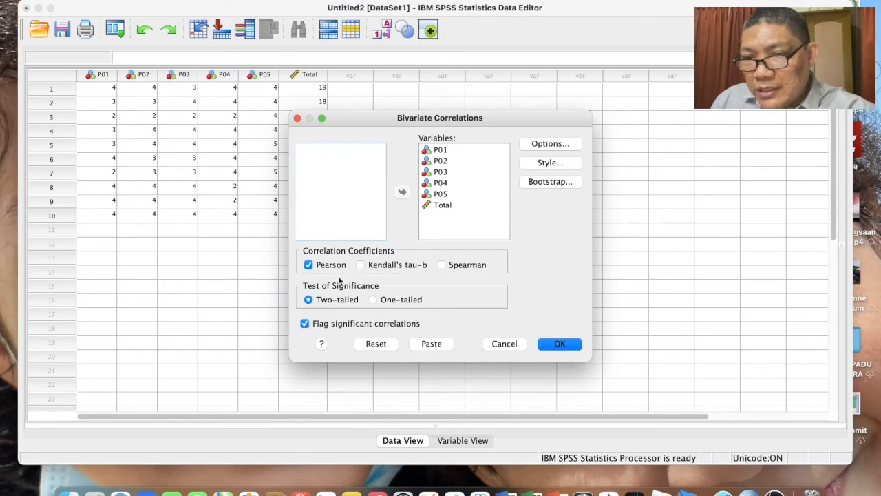
click(558, 346)
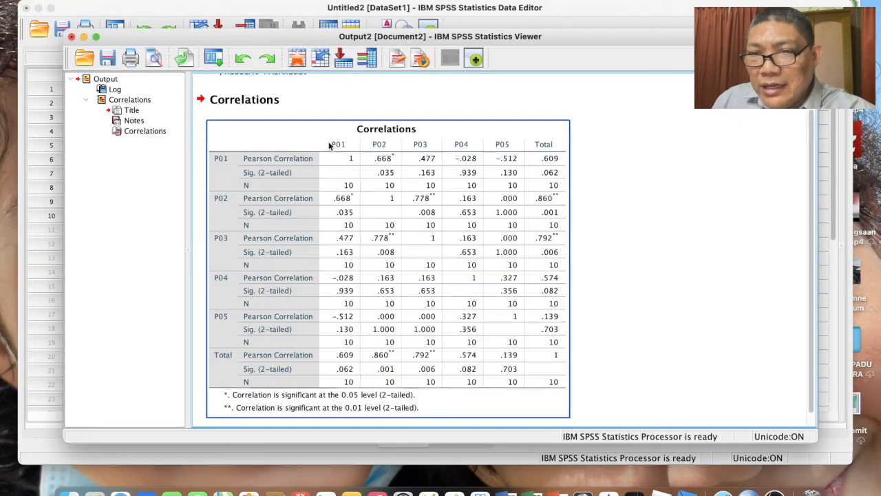
click(319, 143)
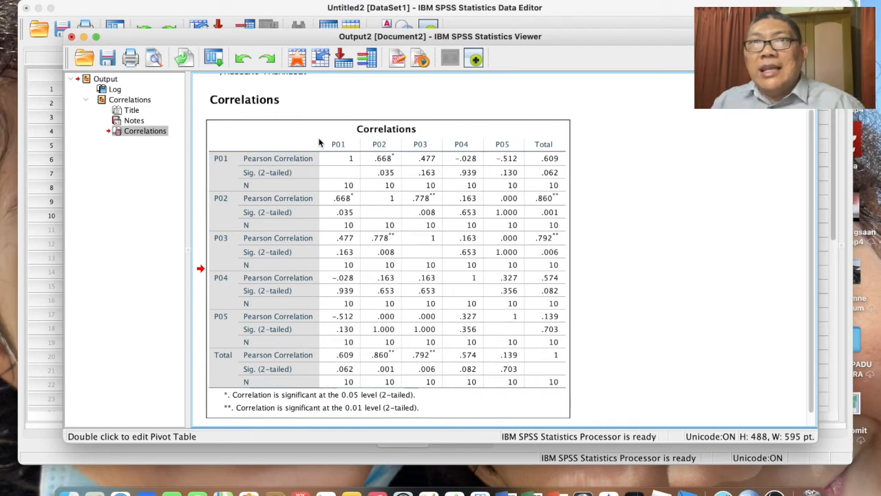
Step: Close the Output2 viewer without saving and set up a Reliability Analysis of P01 through P05 using the Alpha model
click(71, 37)
click(550, 267)
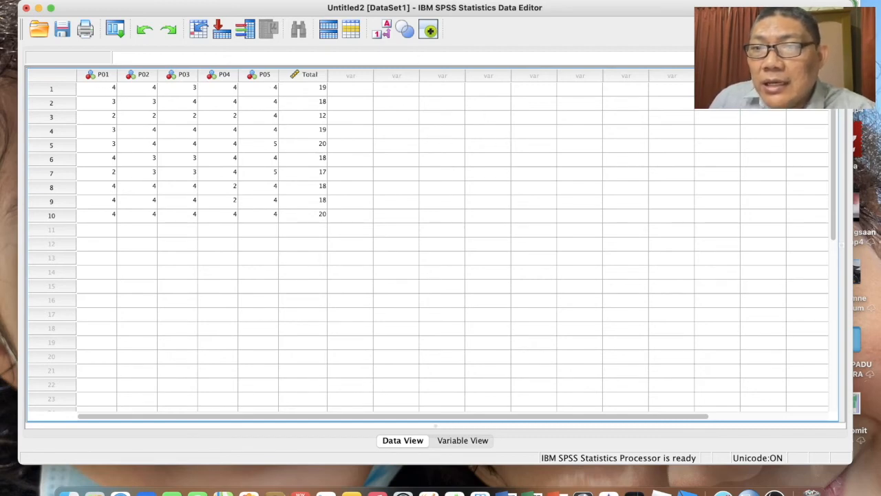
click(279, 0)
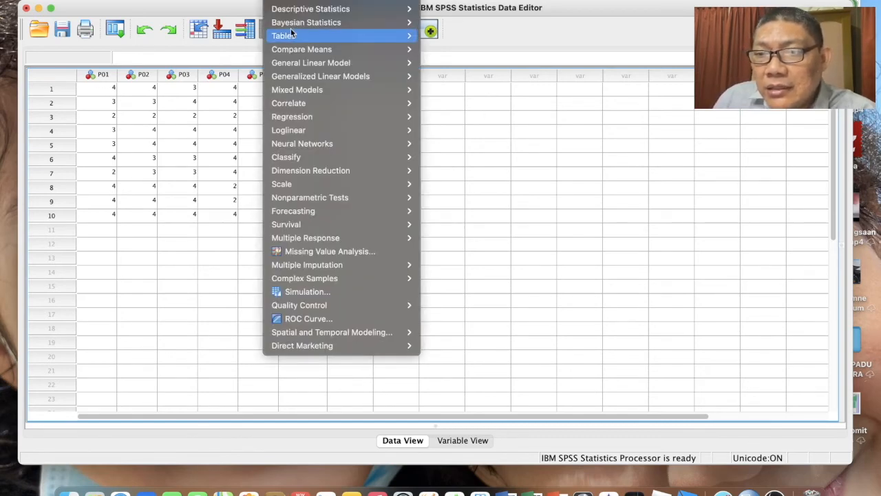
mouse_move(320, 185)
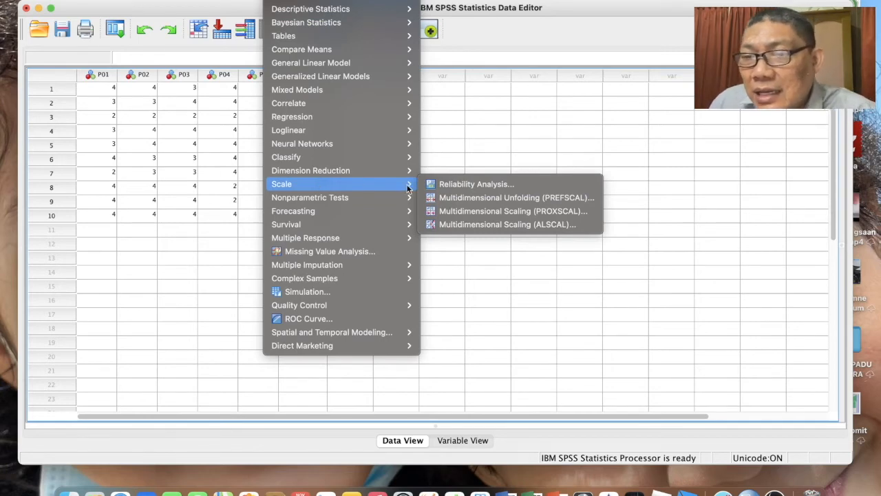
click(466, 184)
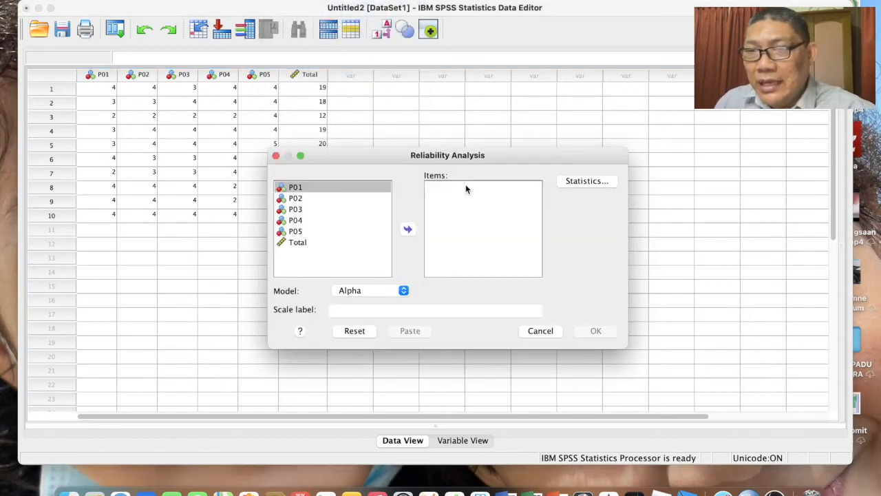
shift+click(300, 233)
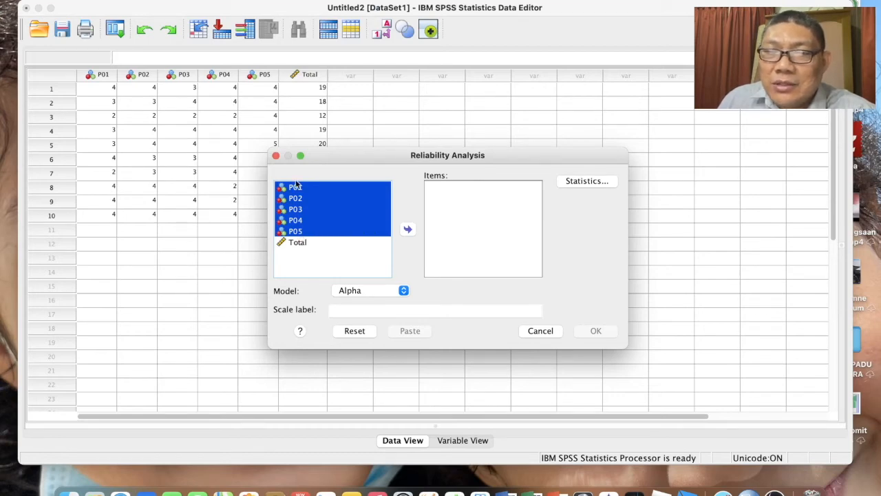
click(407, 230)
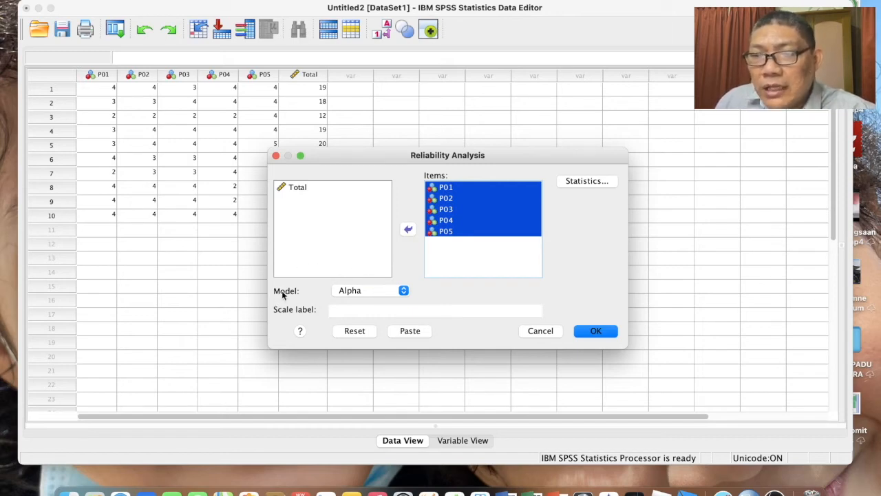
click(406, 292)
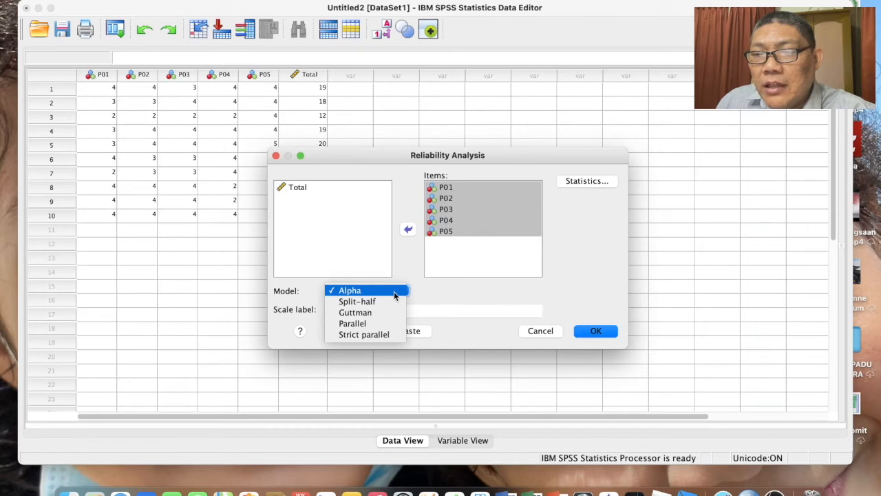
click(394, 292)
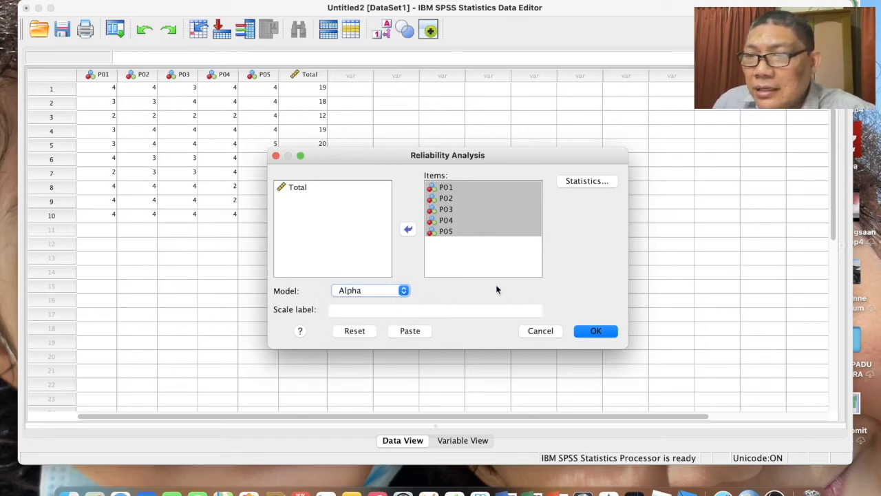
Step: Include the Scale if item deleted descriptives in the reliability statistics and run the analysis
click(582, 181)
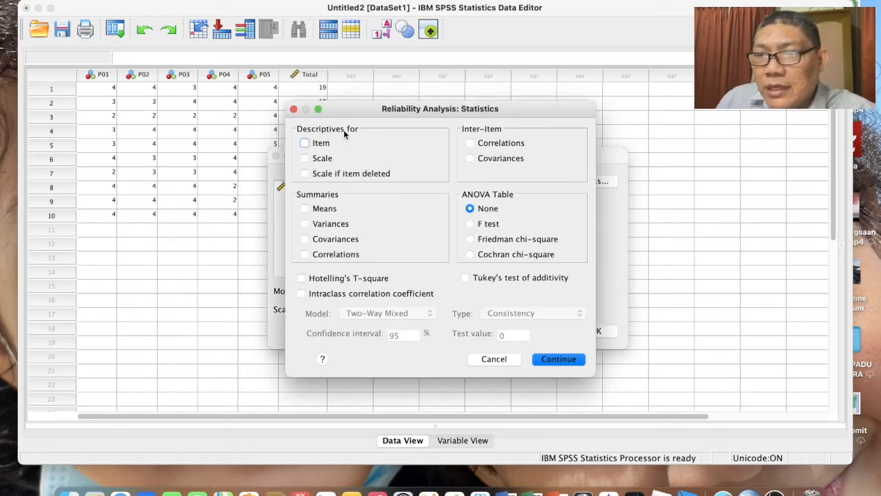
click(305, 175)
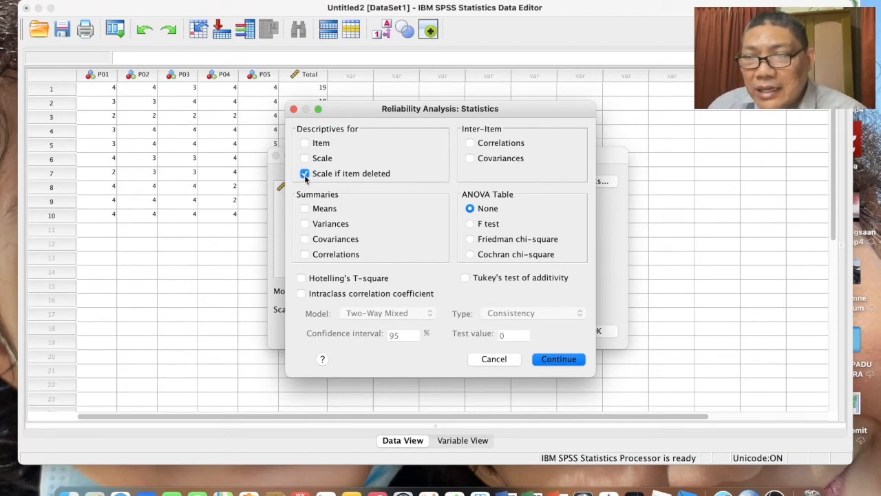
click(558, 359)
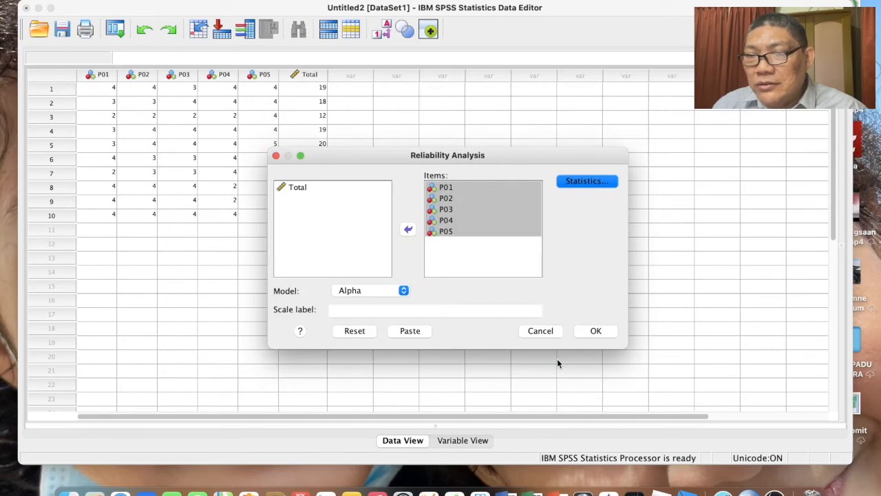
click(603, 331)
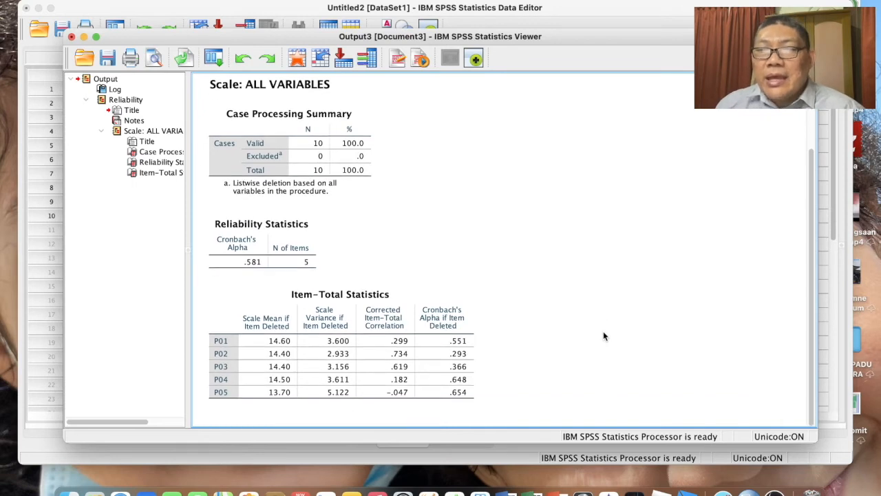
Step: Examine Cronbach's Alpha in the Reliability Statistics table and compare it with the coefficient on the Excel reliability sheet
click(300, 318)
click(230, 289)
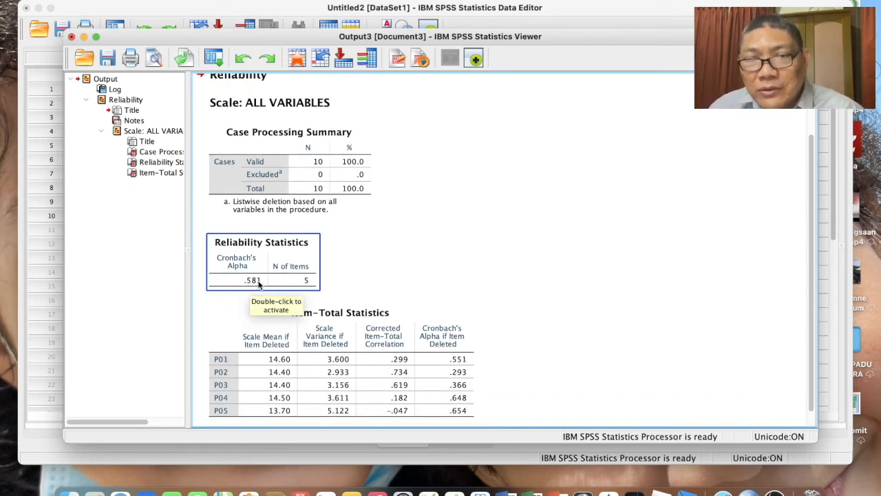
click(270, 254)
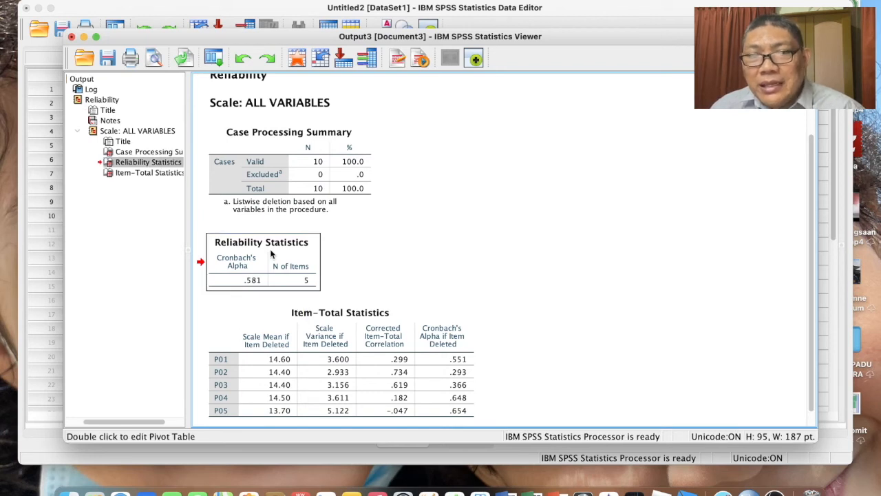
click(250, 289)
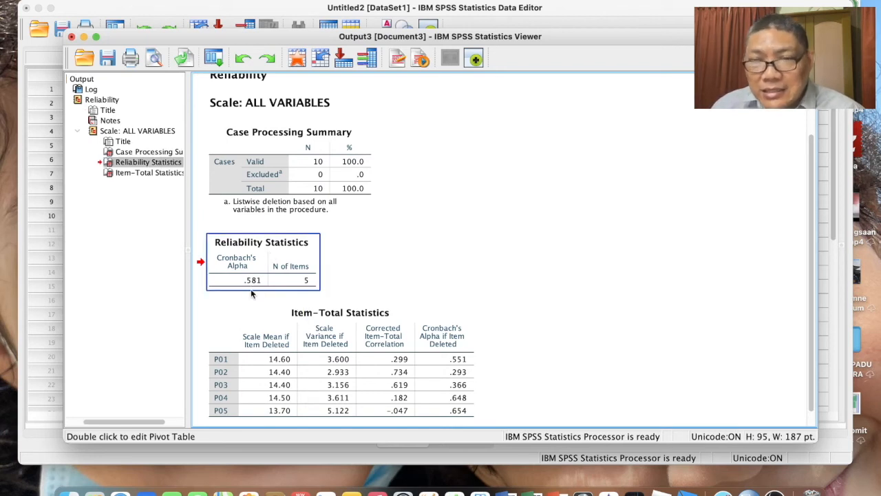
click(254, 296)
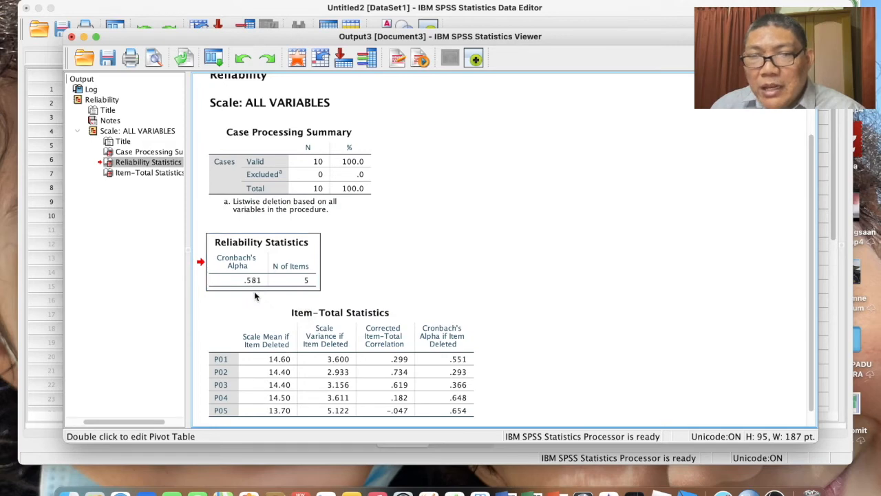
key(ctrl+Left)
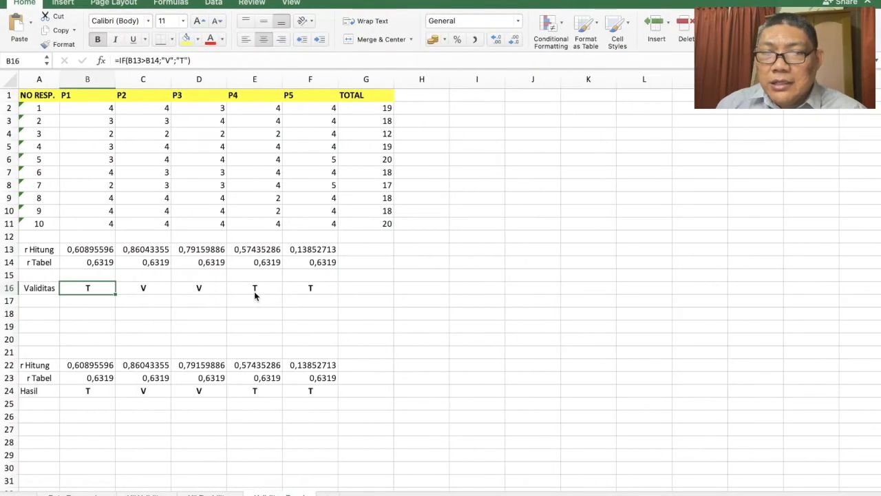
key(ctrl+Page_Up)
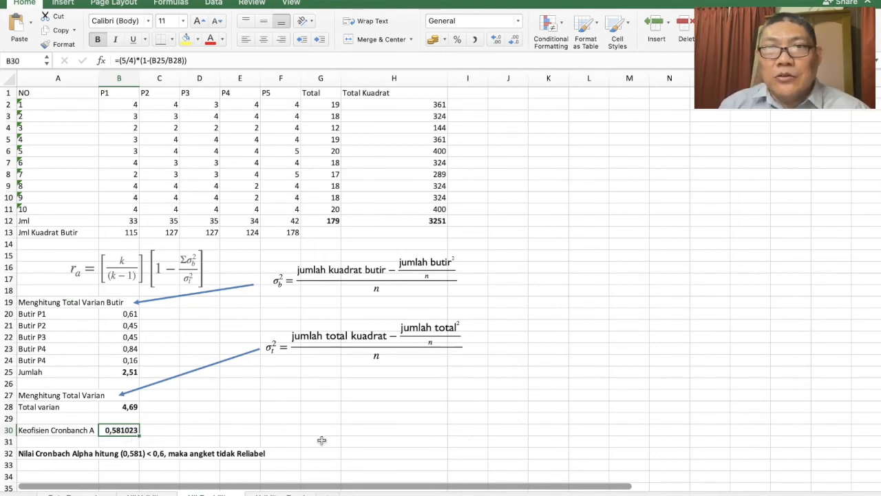
key(super+Tab)
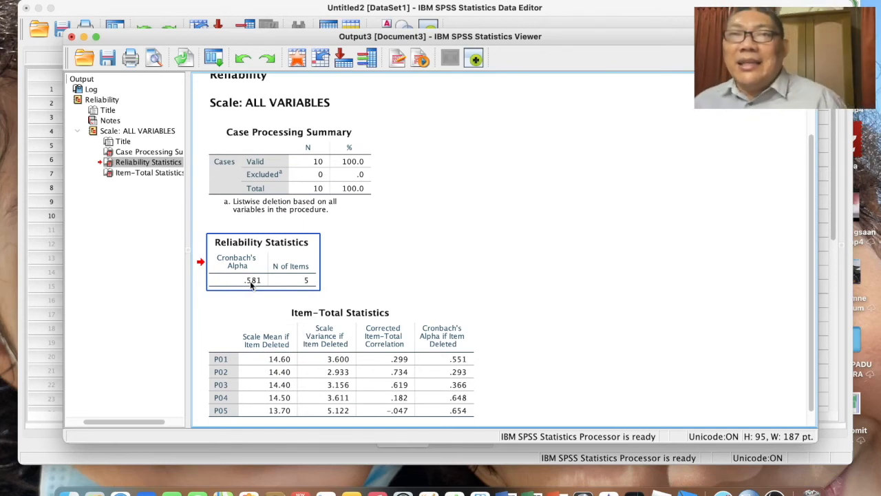
Step: Examine the Item-Total Statistics table, comparing Cronbach's Alpha if Item Deleted for each item with the overall alpha
click(340, 371)
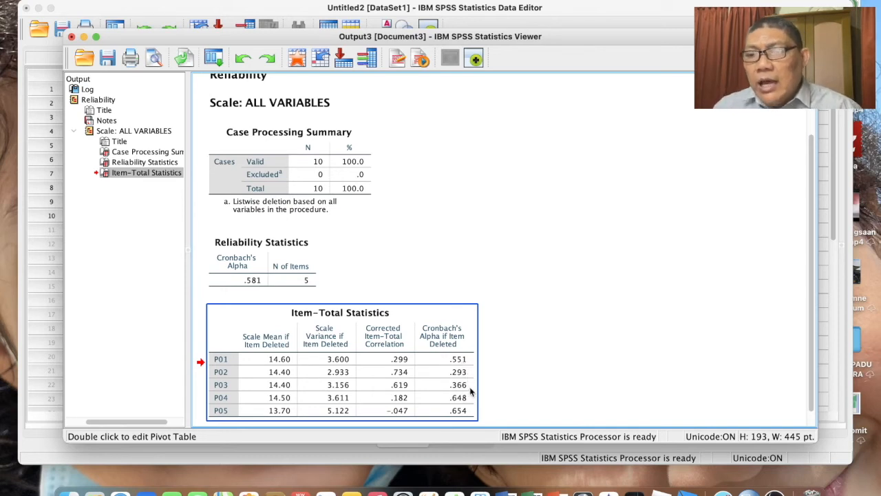
click(243, 246)
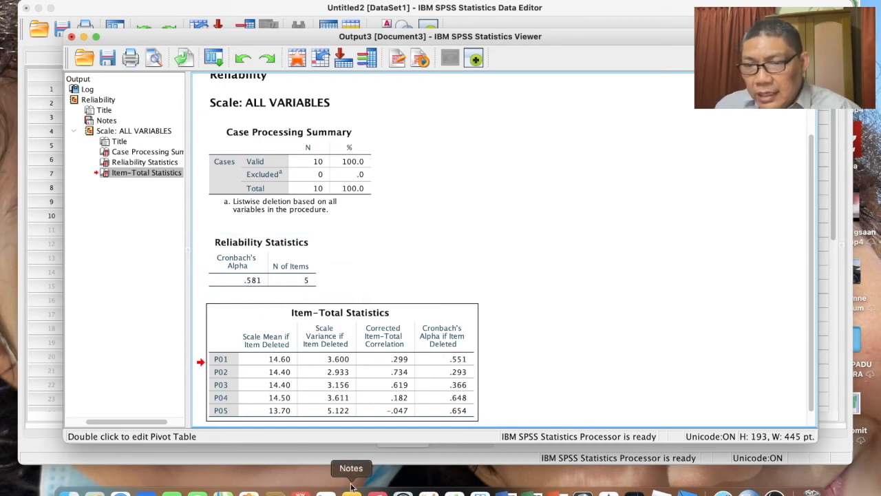
click(223, 399)
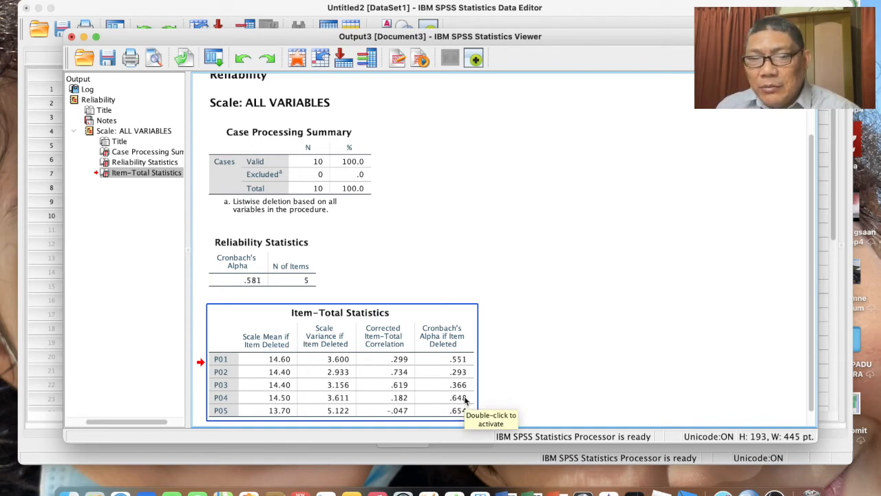
scroll(229, 405, down, 1)
click(229, 403)
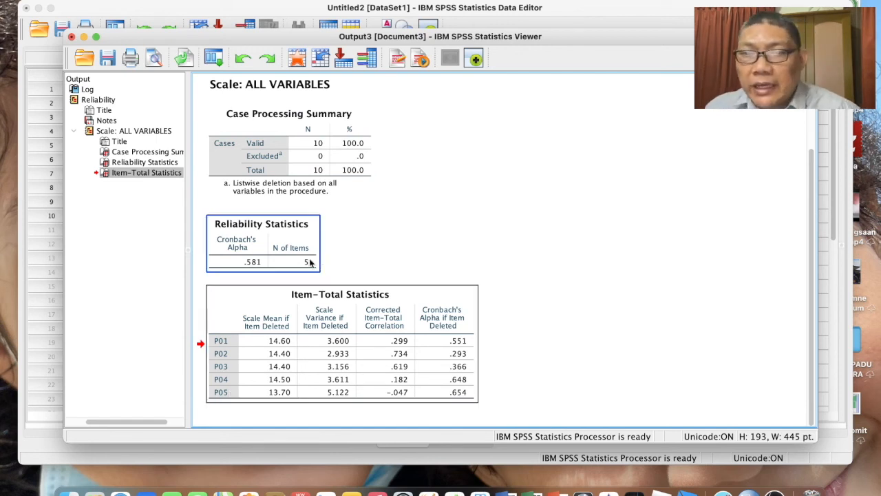
Step: Minimize the output viewer, reopen Reliability Analysis and remove P04 from the analyzed items
click(83, 37)
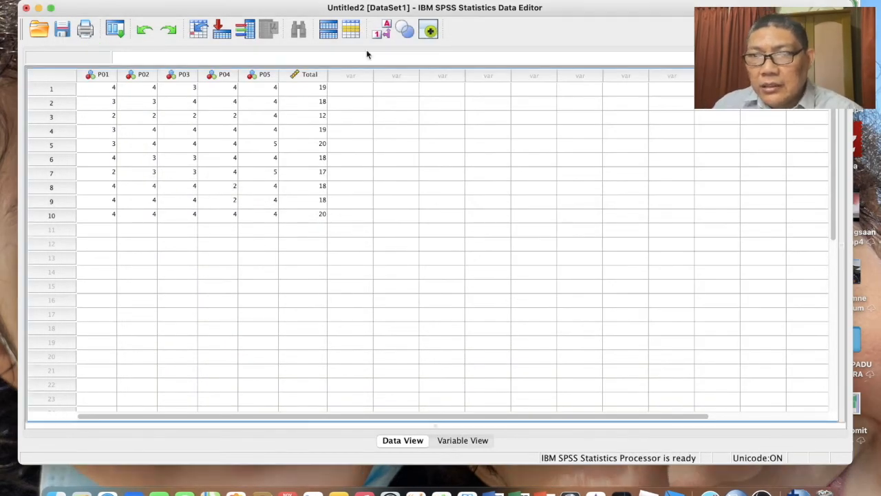
click(289, 0)
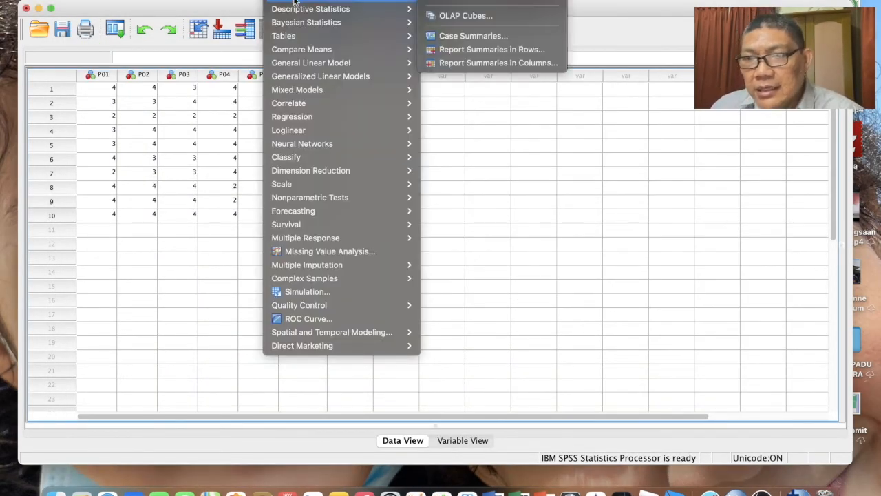
mouse_move(345, 179)
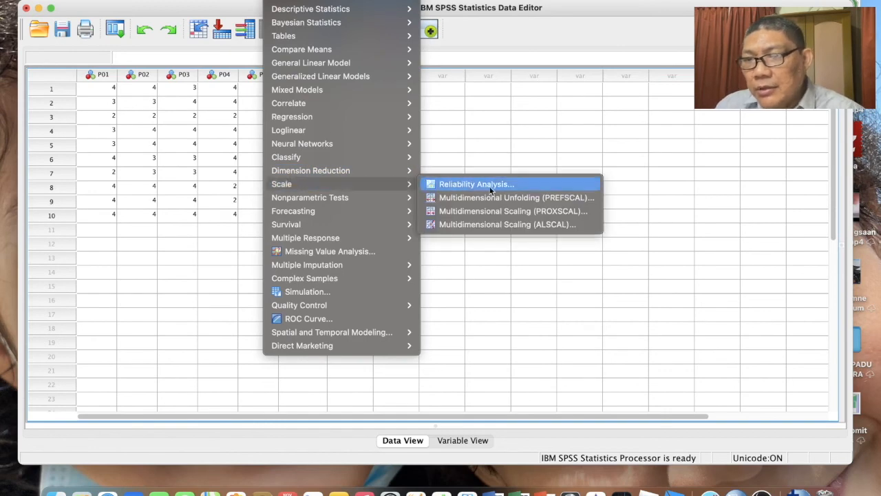
click(454, 184)
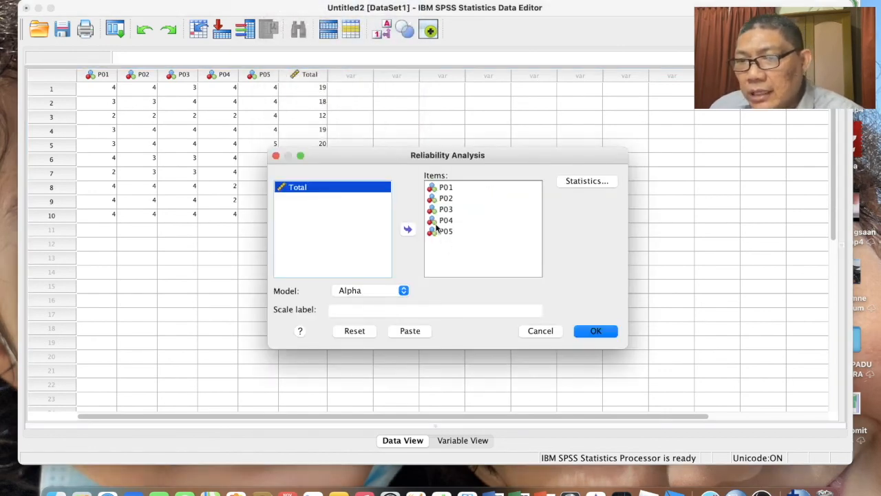
click(445, 220)
click(407, 229)
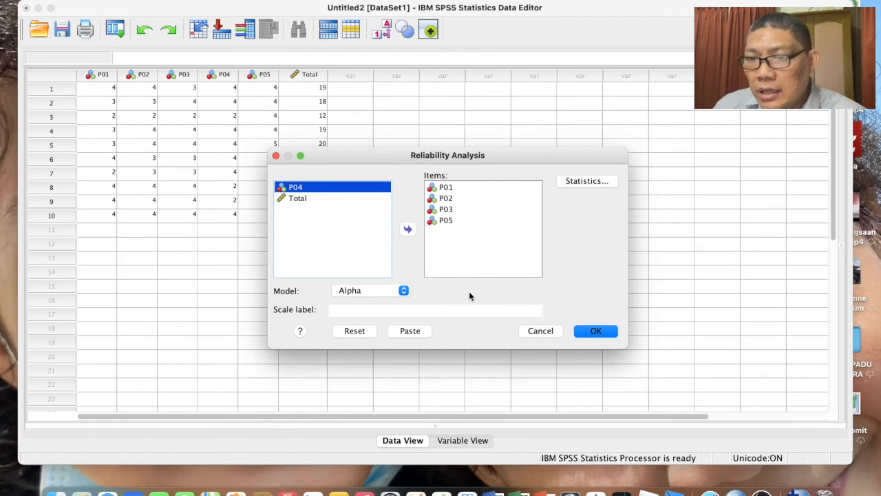
Step: Check that Scale if item deleted is still selected and run the reliability analysis for P01, P02, P03 and P05
click(574, 182)
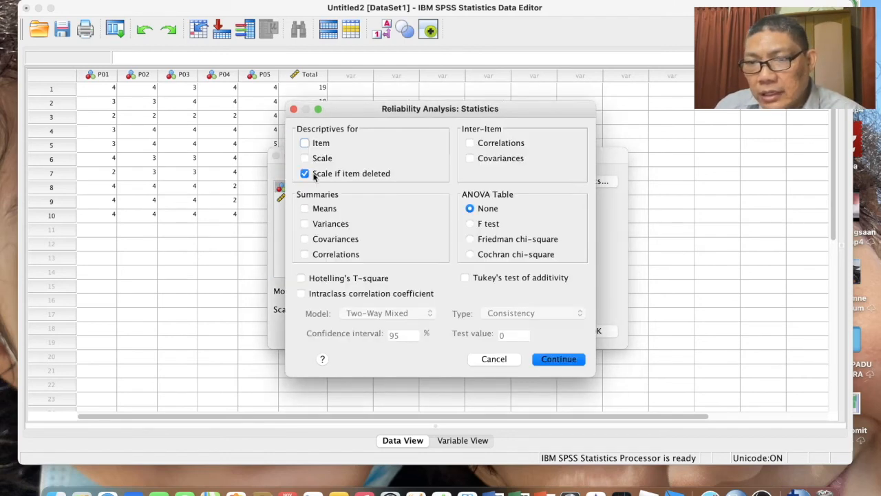
click(293, 109)
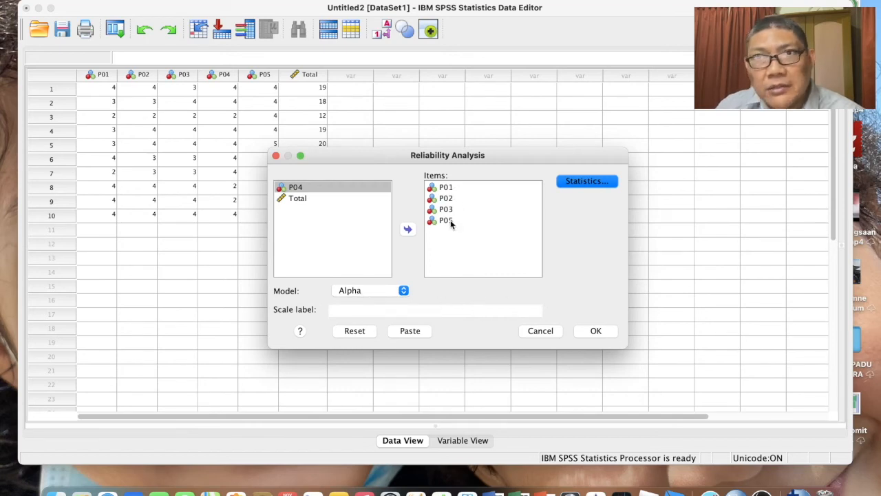
click(596, 331)
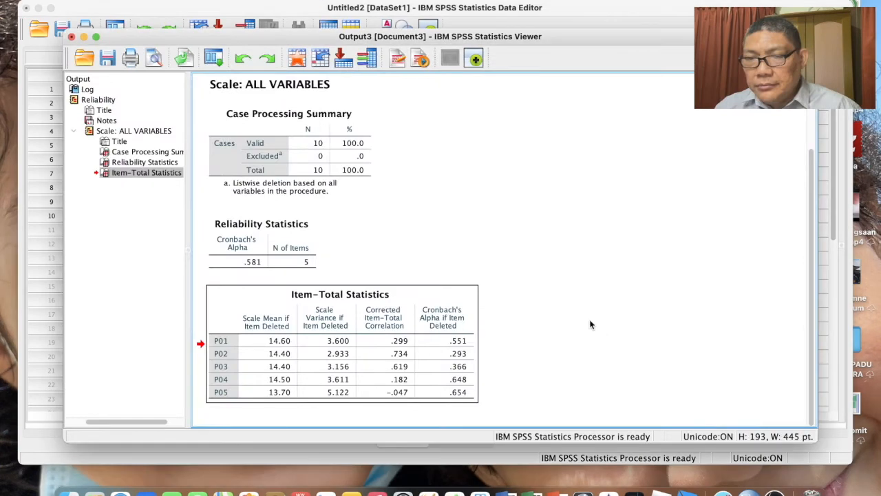
Step: Review the new Cronbach's Alpha for the four remaining items and the alpha if P05 is deleted
click(250, 301)
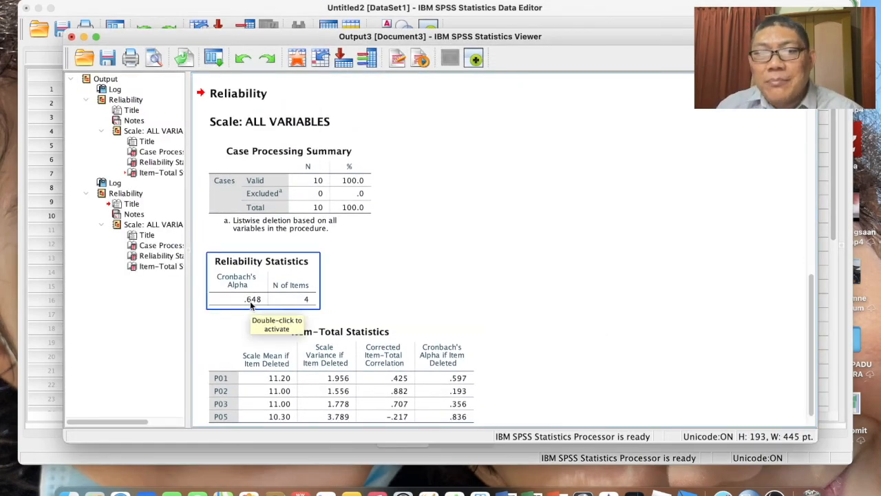
click(502, 289)
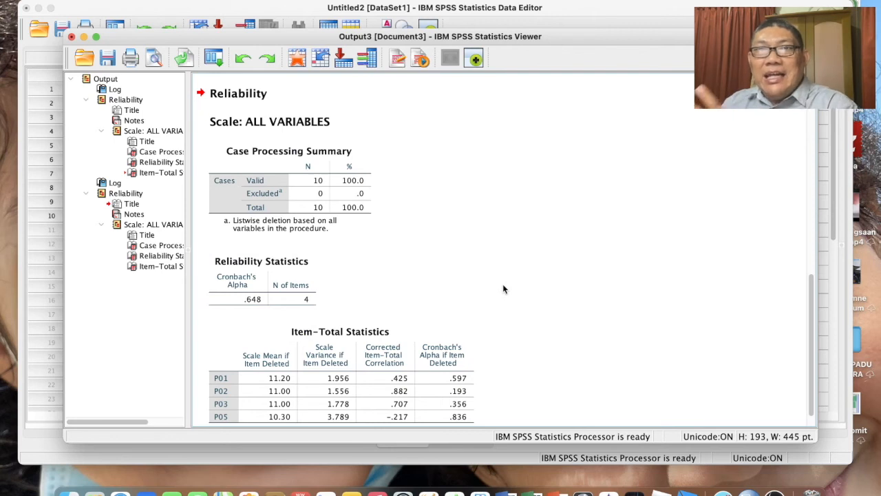
scroll(503, 289, down, 1)
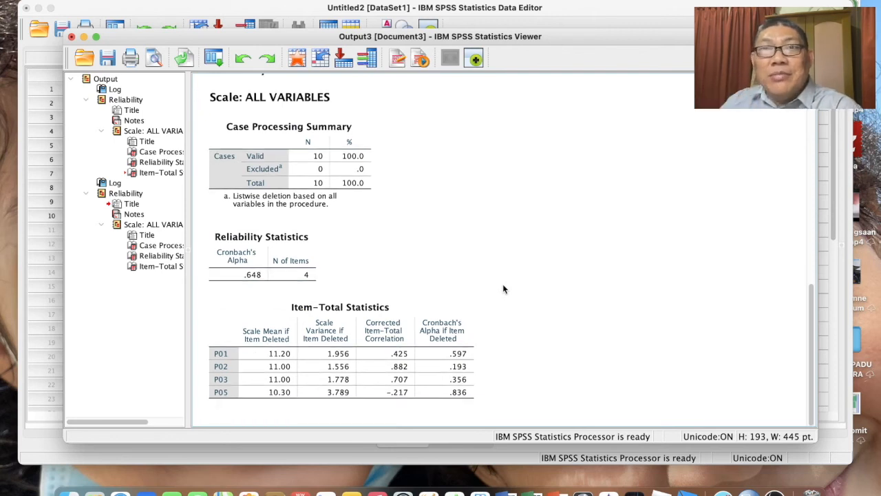
click(456, 393)
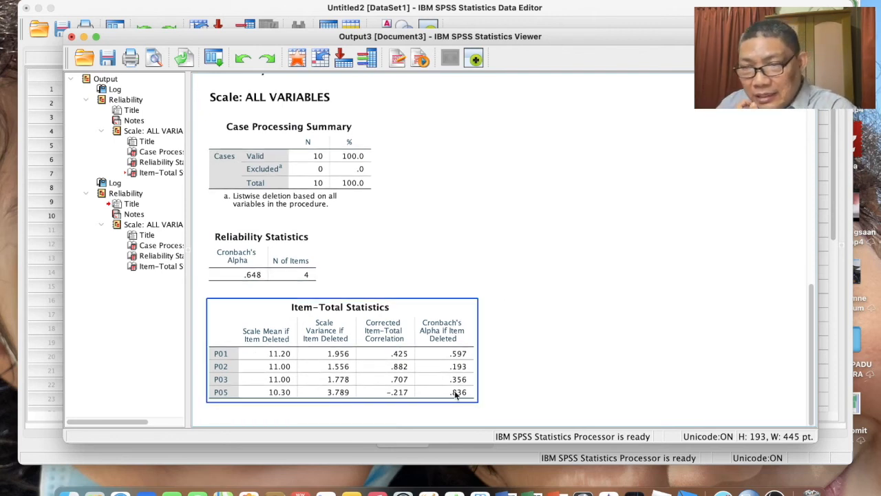
Step: Compare the Reliability Statistics and Item-Total Statistics of the five-item run with those of the four-item run
click(272, 269)
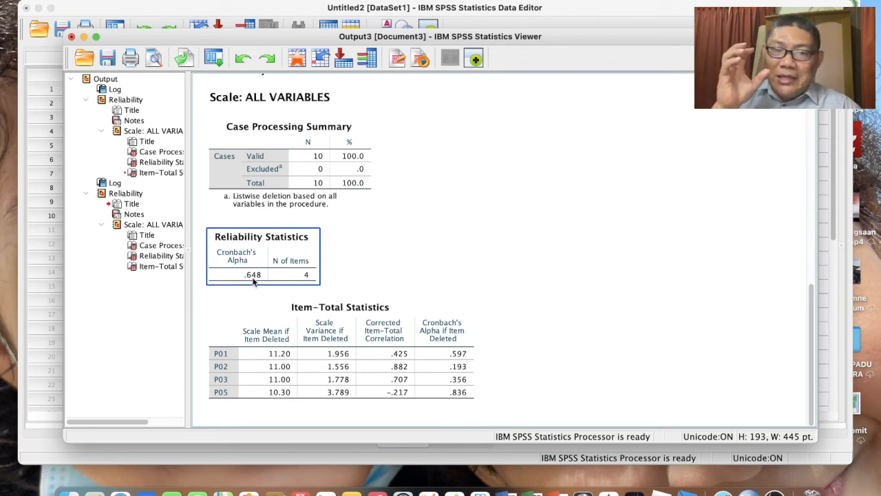
click(244, 333)
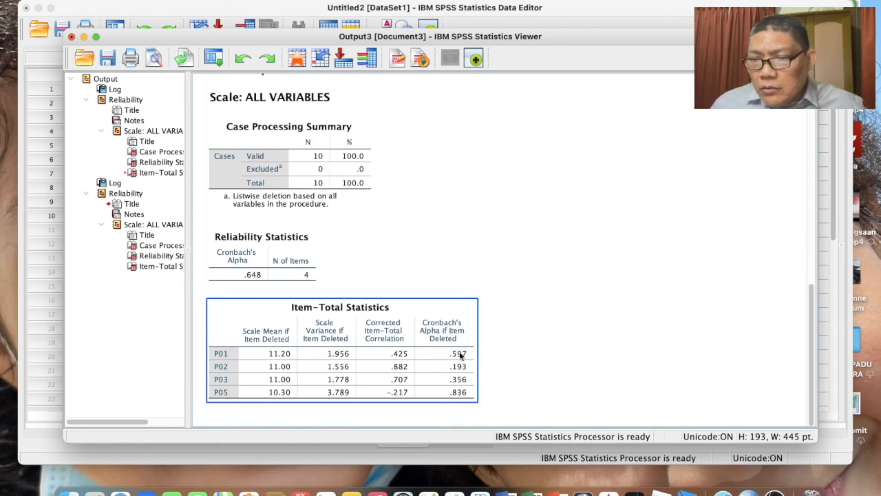
click(166, 172)
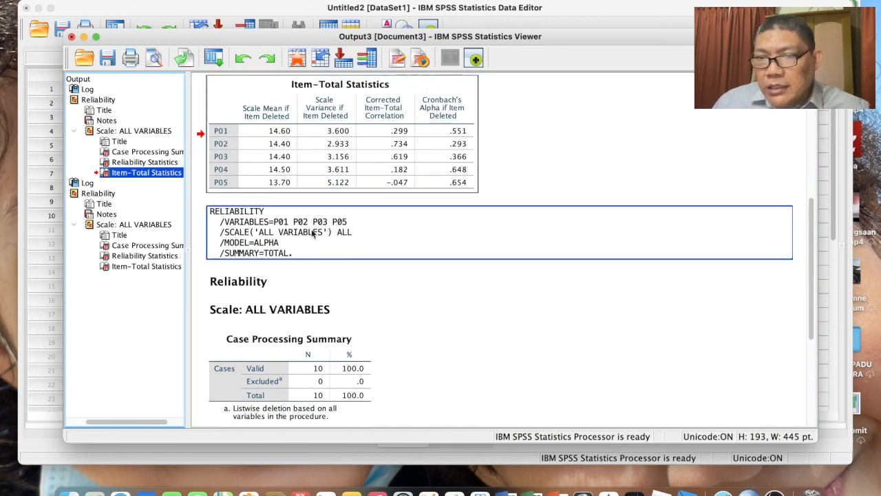
click(157, 164)
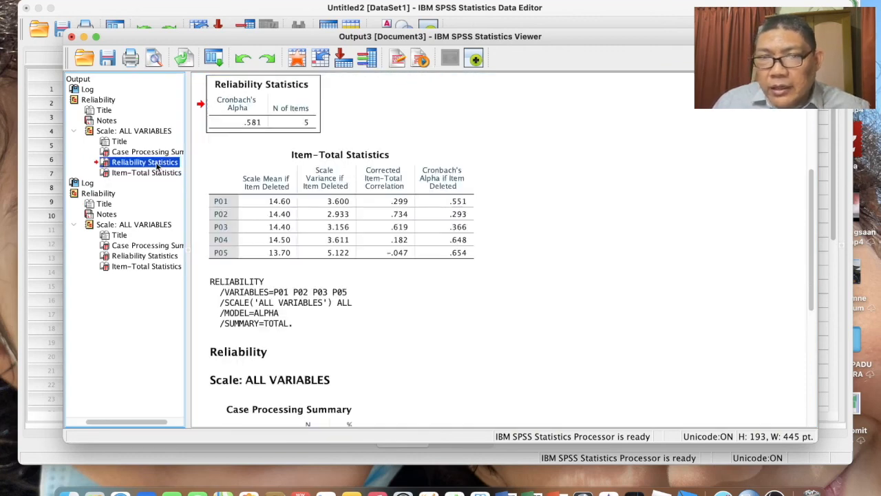
click(142, 257)
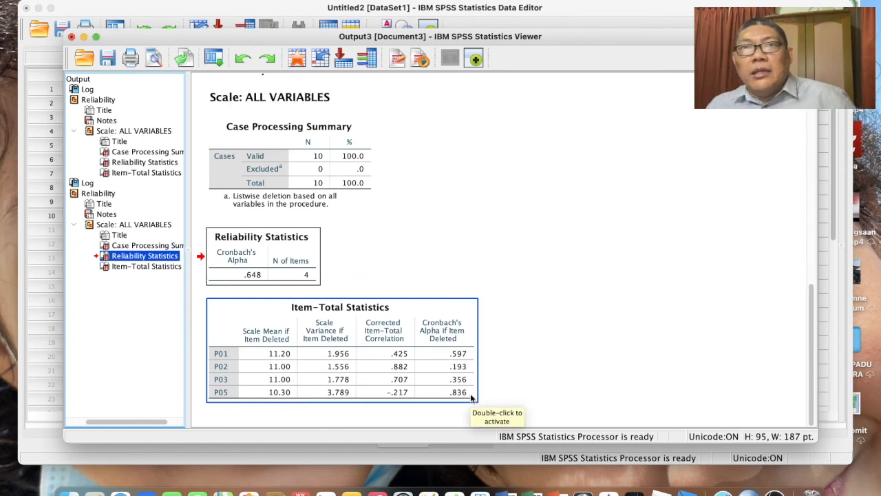
Step: Return to the data, remove P05 from the Reliability Analysis items and run it for P01, P02 and P03
click(84, 37)
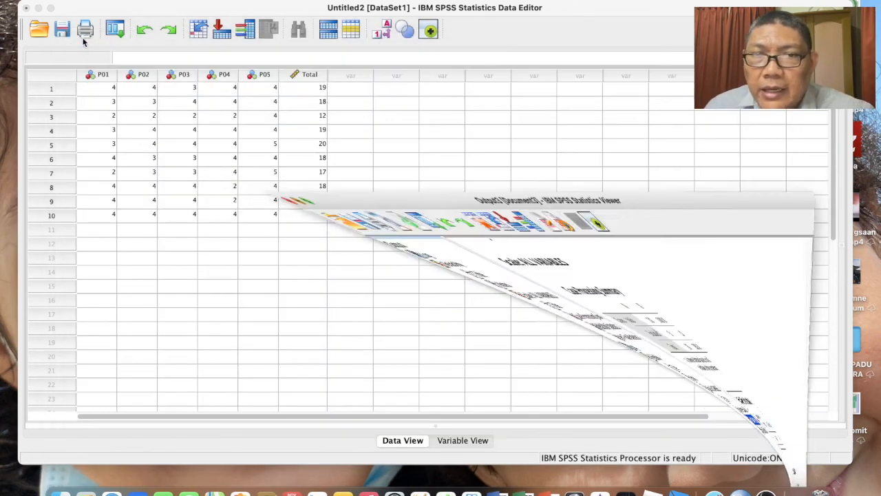
click(283, 0)
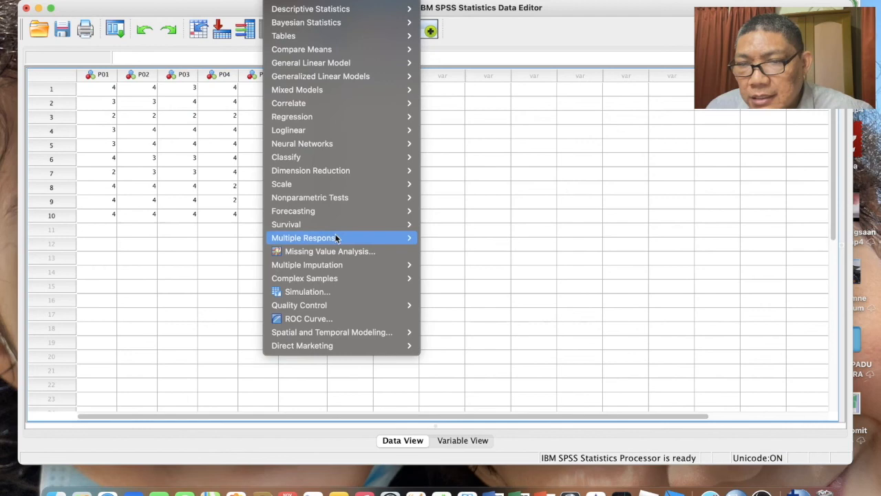
mouse_move(348, 187)
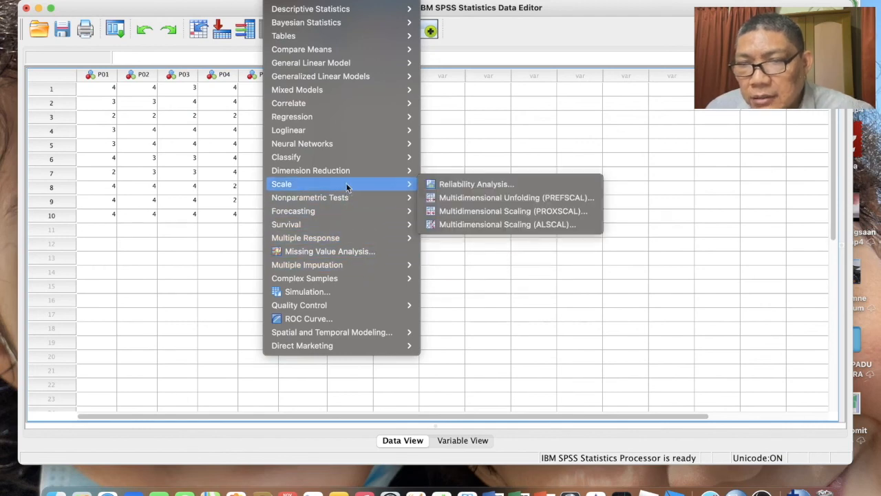
click(475, 185)
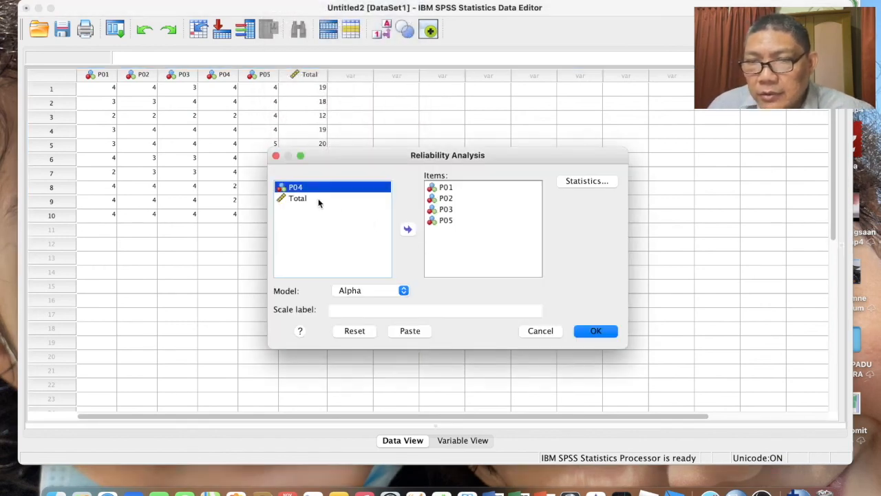
click(451, 220)
click(406, 231)
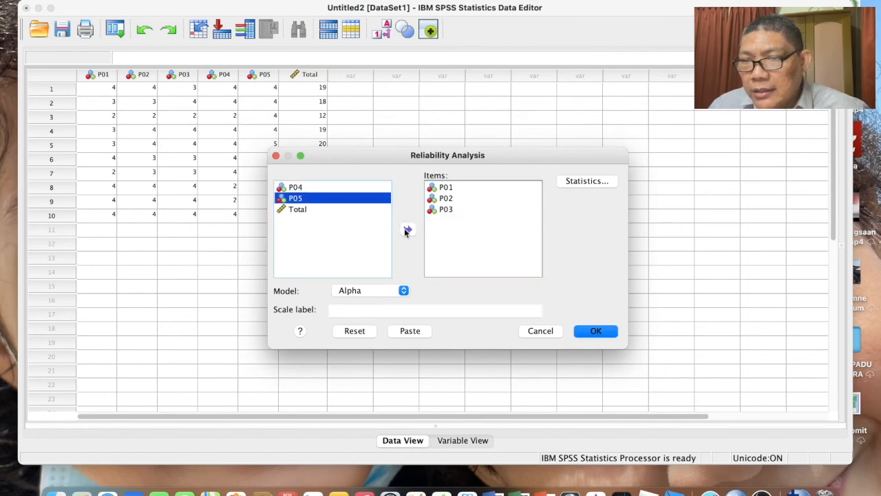
click(465, 205)
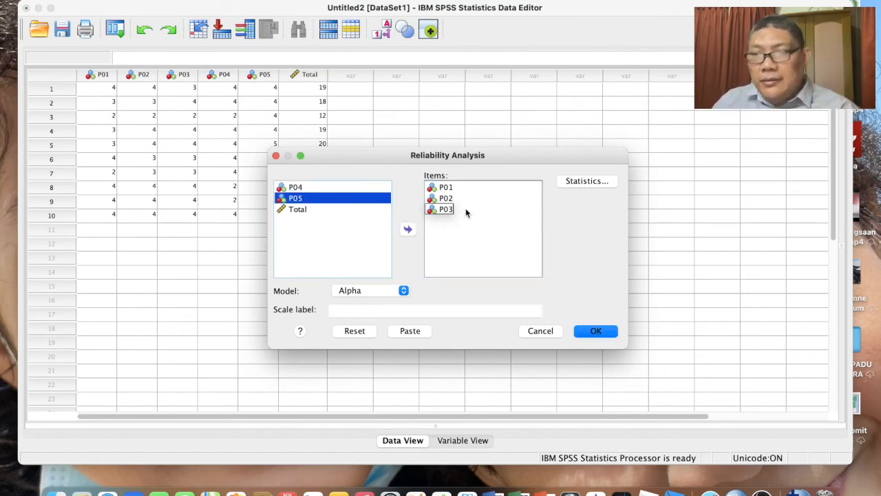
click(596, 331)
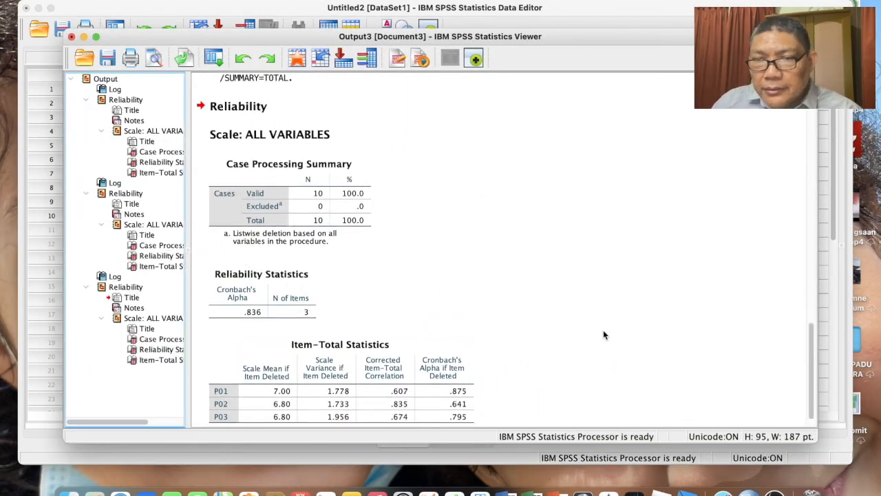
Step: Review the Cronbach's Alpha and Item-Total Statistics for the three remaining items
click(261, 321)
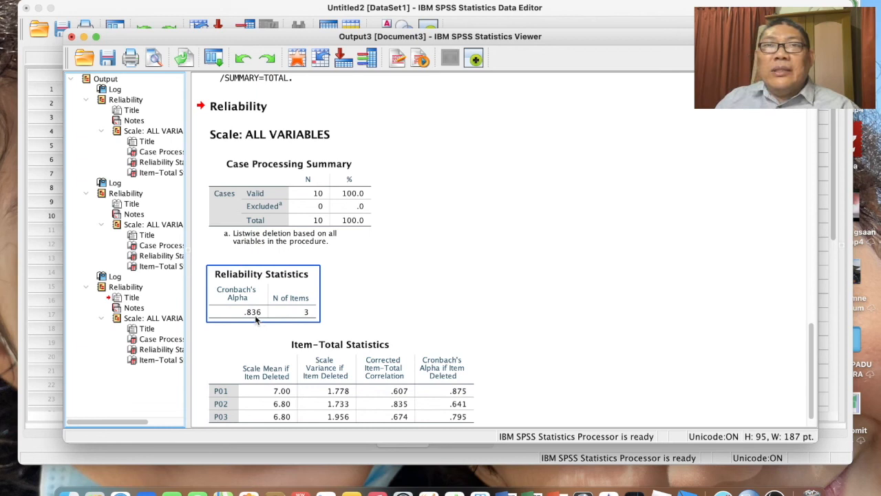
click(588, 342)
scroll(371, 377, down, 1)
click(371, 378)
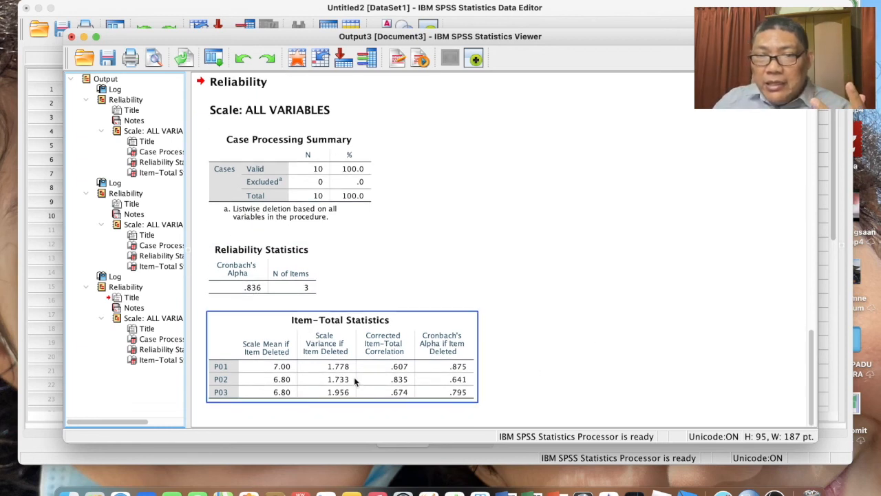
click(493, 318)
click(284, 296)
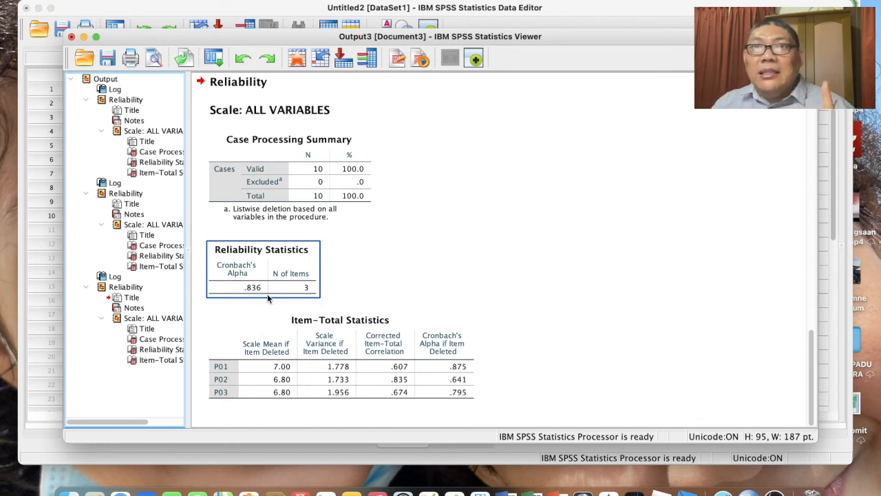
click(663, 350)
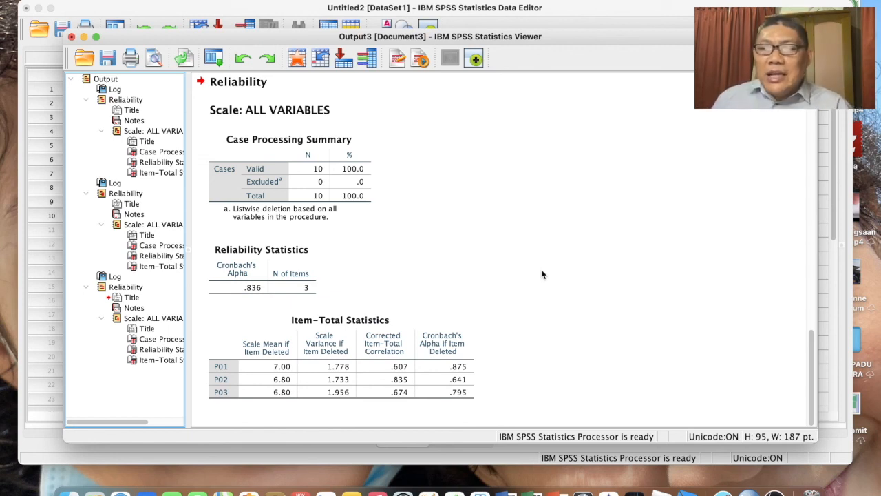
Step: Compare the Cronbach's Alpha if P01 is deleted with the overall alpha of the three-item scale
click(465, 370)
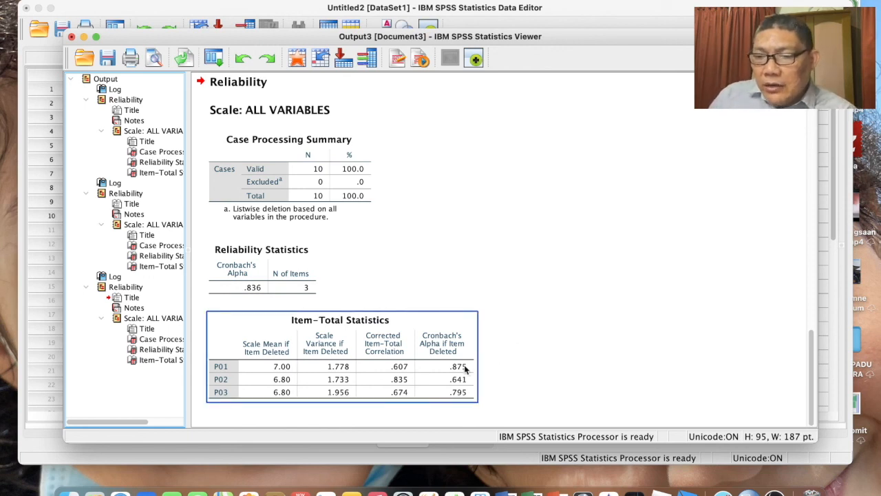
click(502, 364)
click(447, 380)
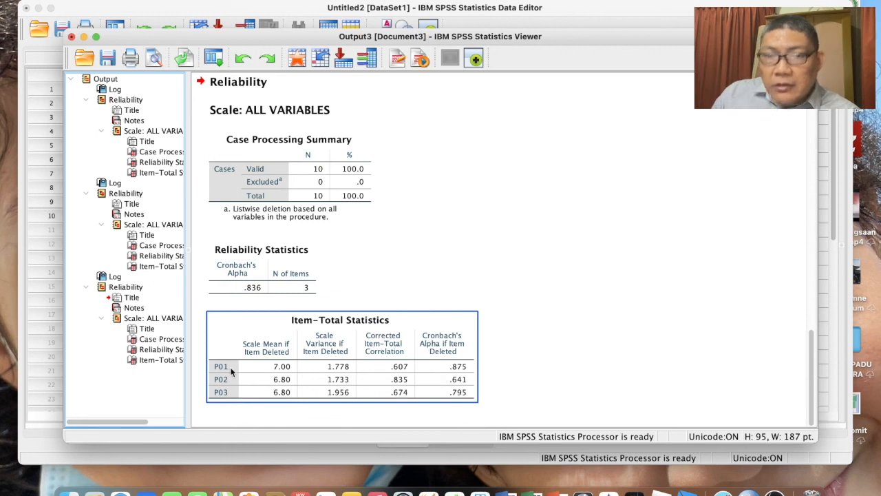
click(483, 375)
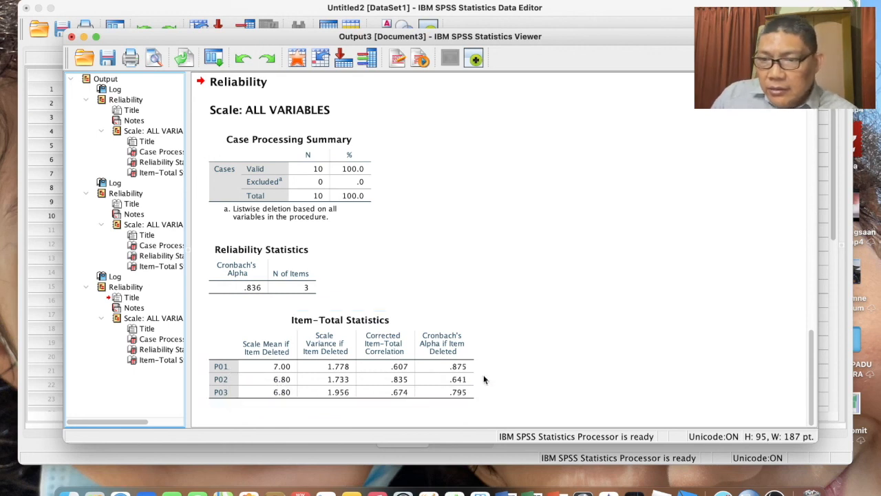
click(464, 372)
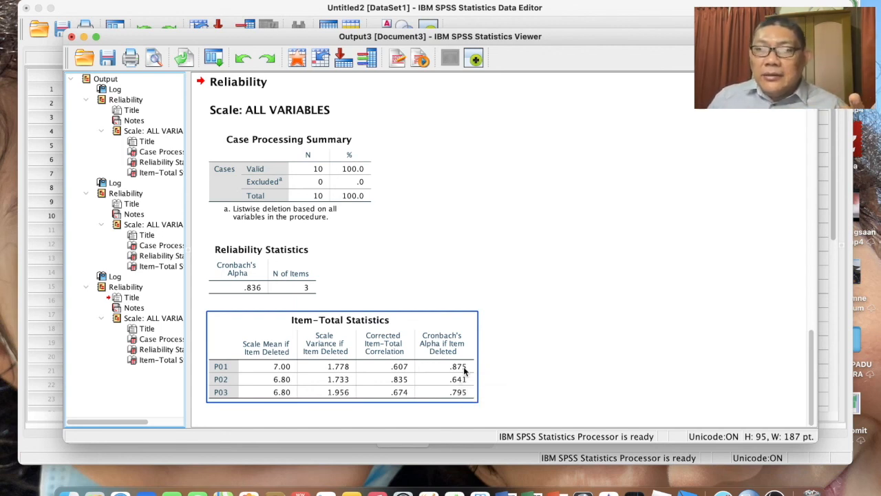
click(239, 306)
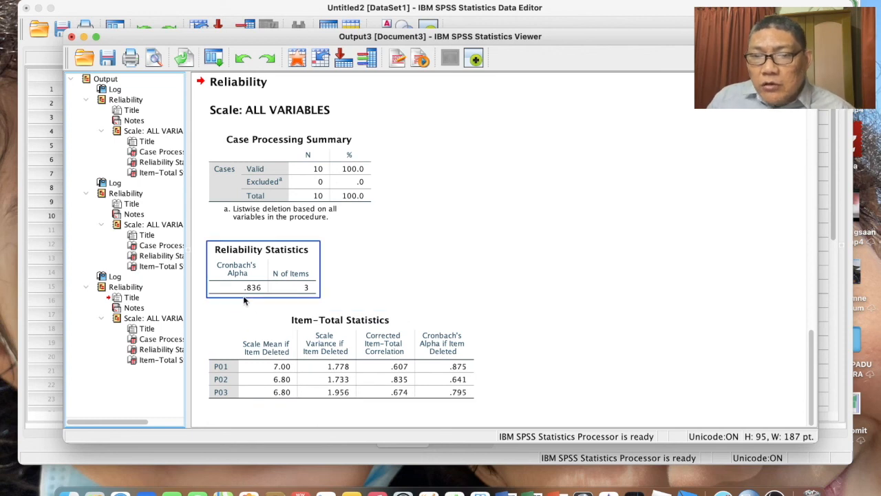